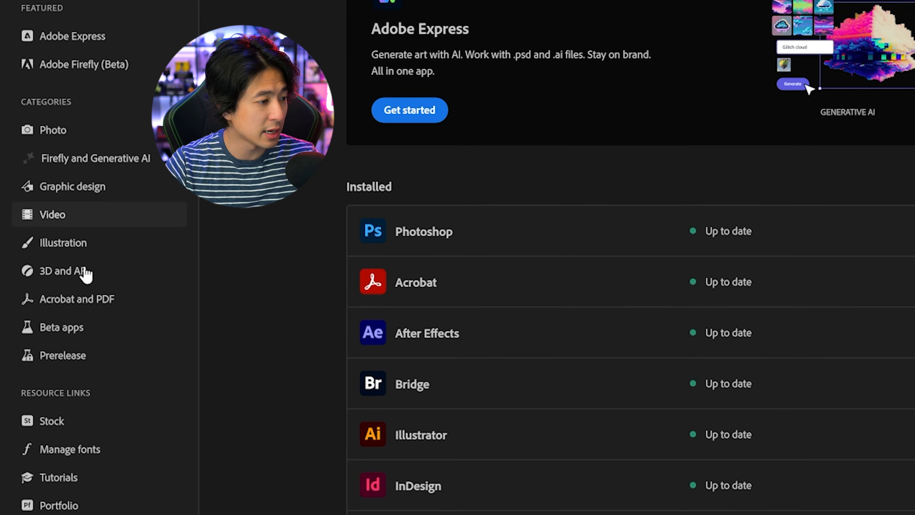
Step: Find Photoshop (Beta) among the beta apps and launch it
left_click(89, 335)
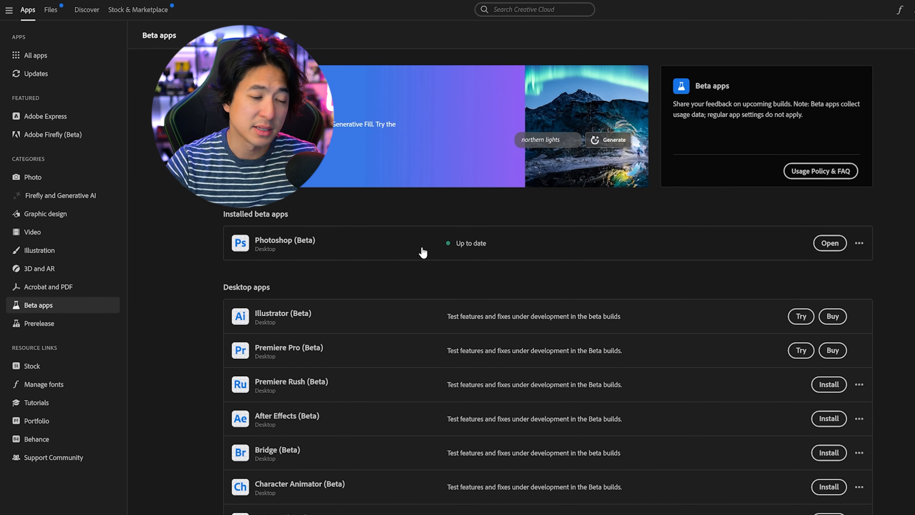
left_click(839, 253)
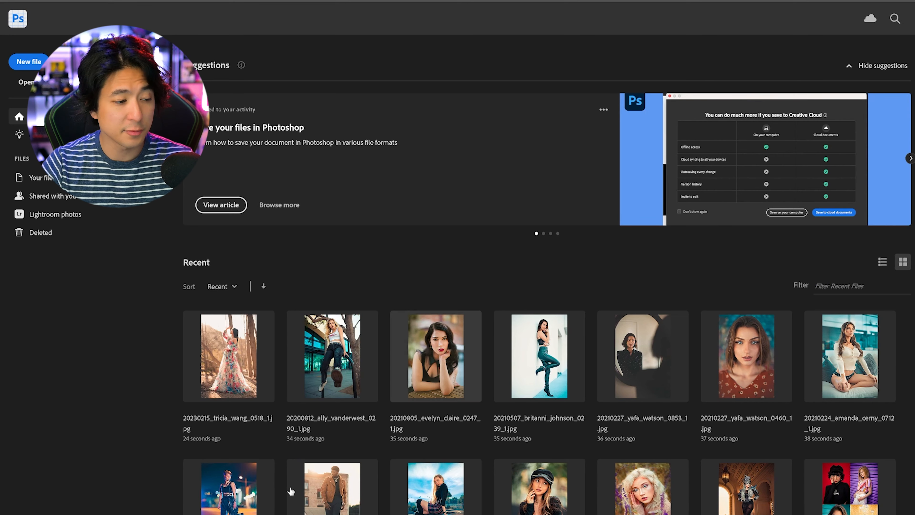
Step: Open the last JPG in the Vertical Photos folder, the woman in the floral dress, in Photoshop (Beta)
key("alt+Tab")
scroll(541, 173, "down", 4)
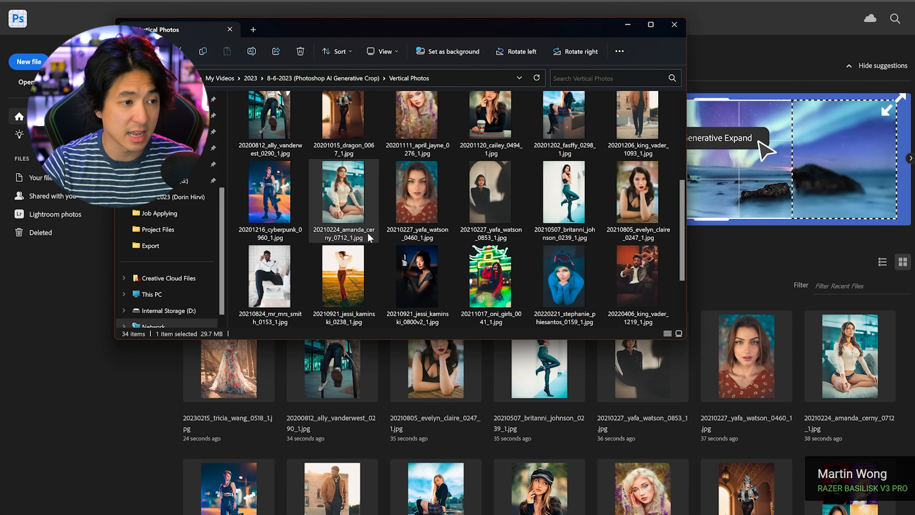
scroll(480, 238, "down", 2)
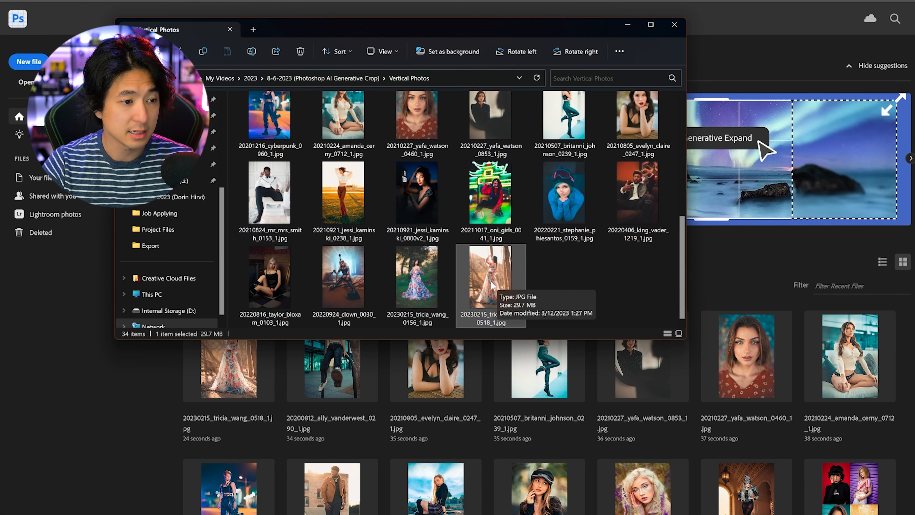
left_click_drag(749, 262, 747, 290)
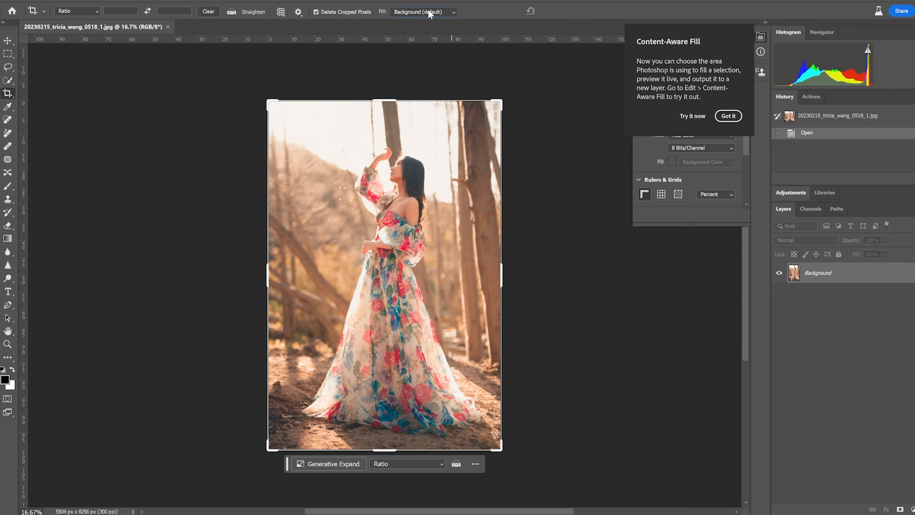
left_click(447, 12)
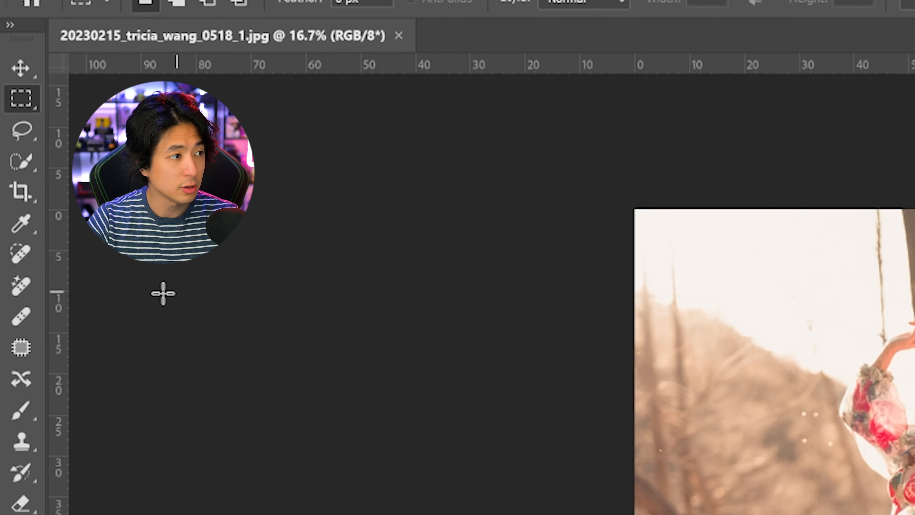
Step: Expand the photo's canvas on all sides to about 10602 x 10392 px with Crop and generate the surroundings without a prompt
left_click(21, 195)
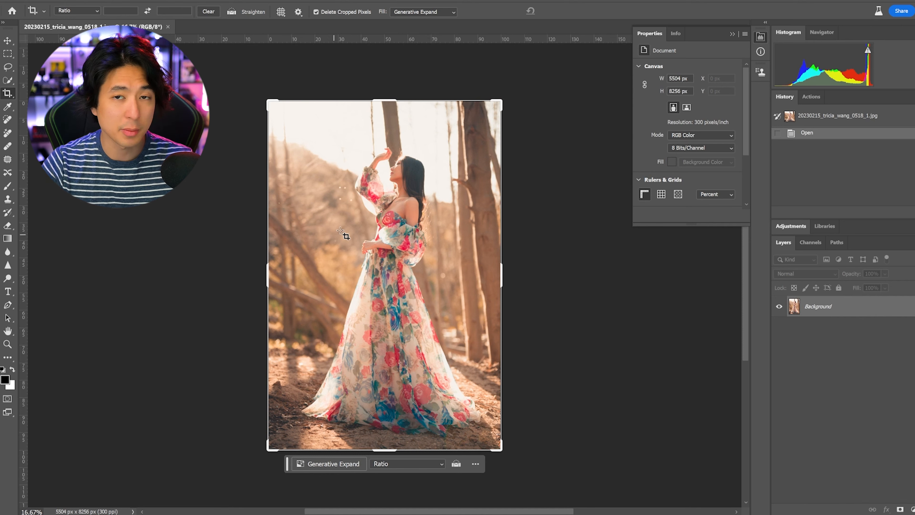
left_click_drag(272, 103, 221, 72)
left_click_drag(548, 479, 609, 495)
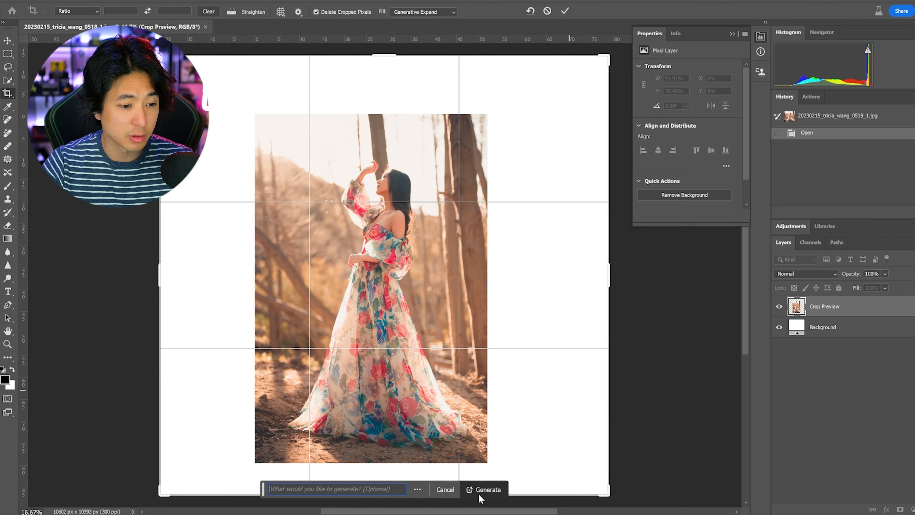
left_click(487, 490)
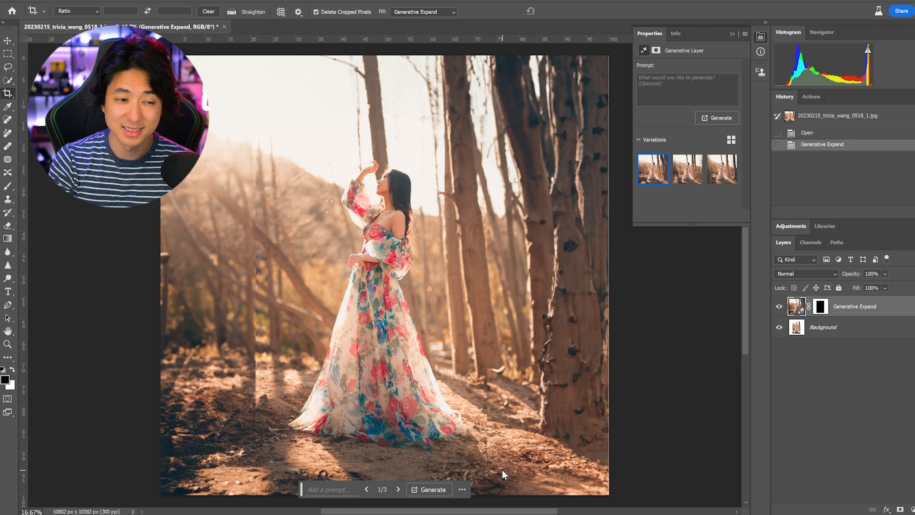
Step: Compare the three Generative Expand variations and keep the third one
mouse_move(684, 172)
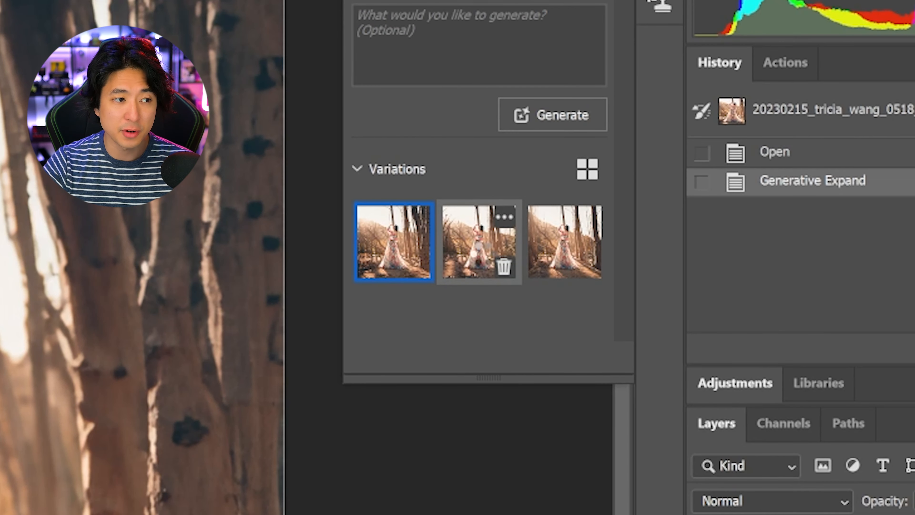
left_click(472, 245)
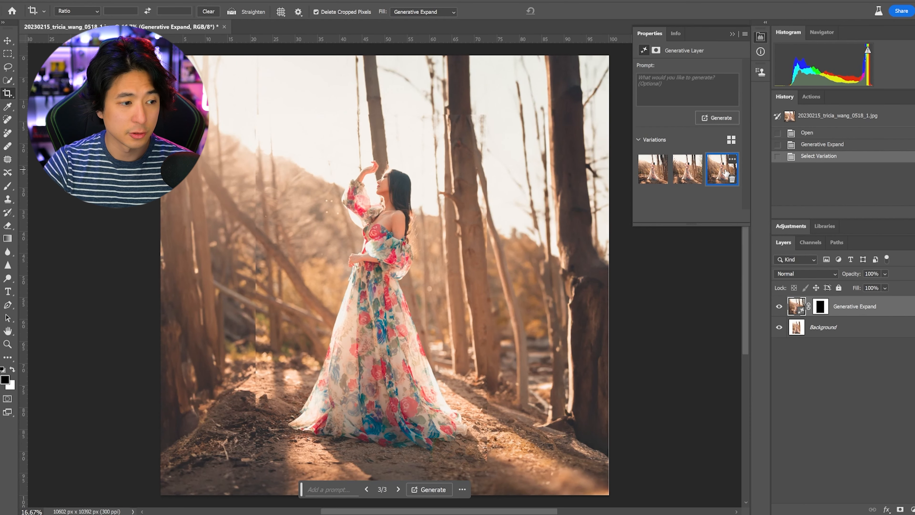
left_click(562, 245)
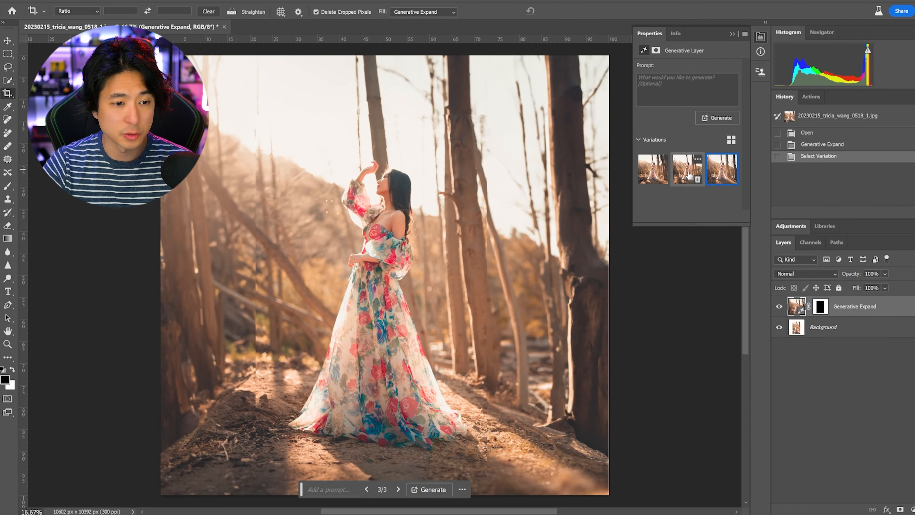
left_click(660, 175)
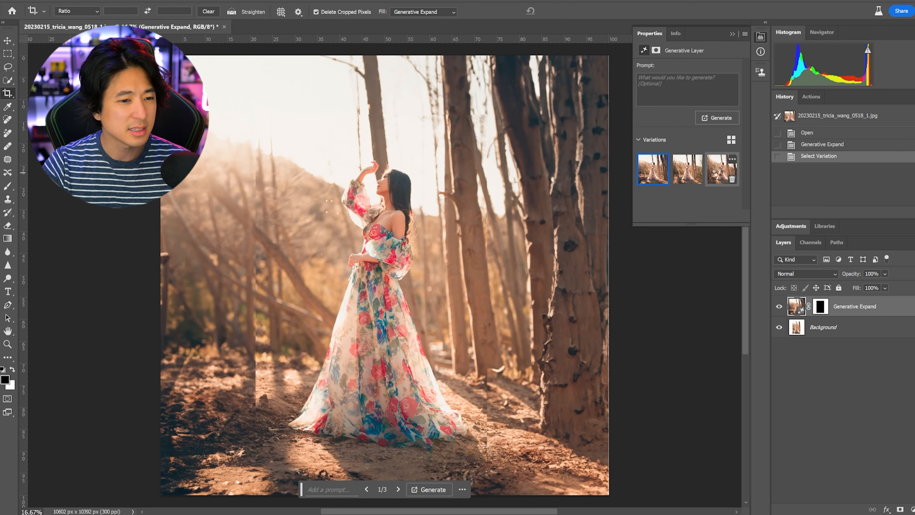
left_click(719, 175)
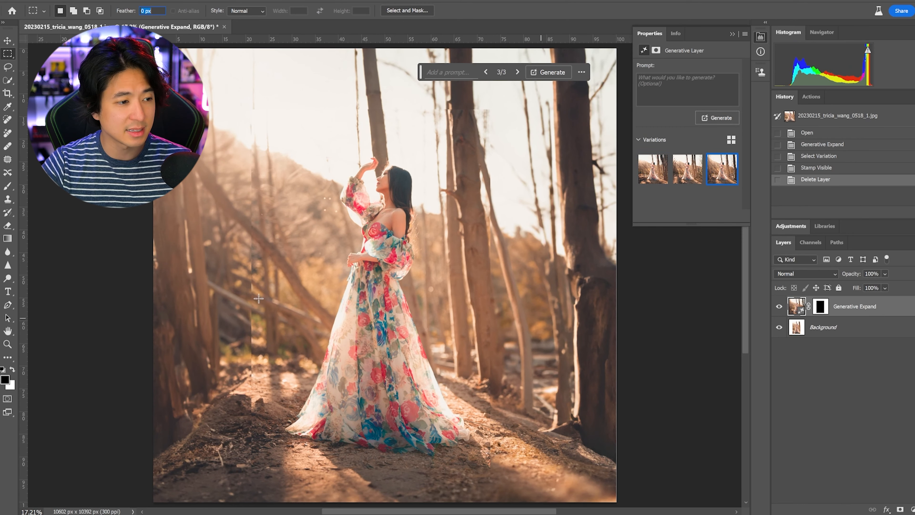
Step: Examine the vertical seam between the original photo and the generated area left of the woman up close
left_click(7, 40)
scroll(285, 271, "up", 10)
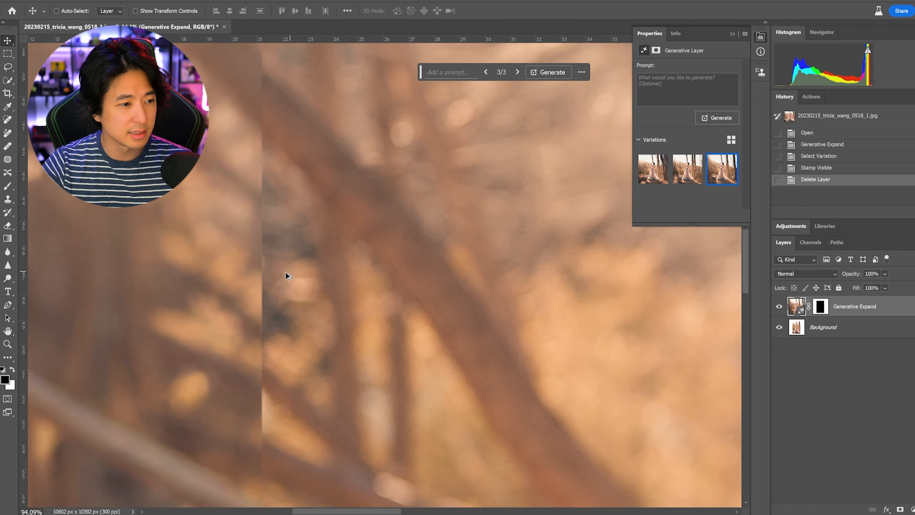
scroll(257, 270, "down", 5)
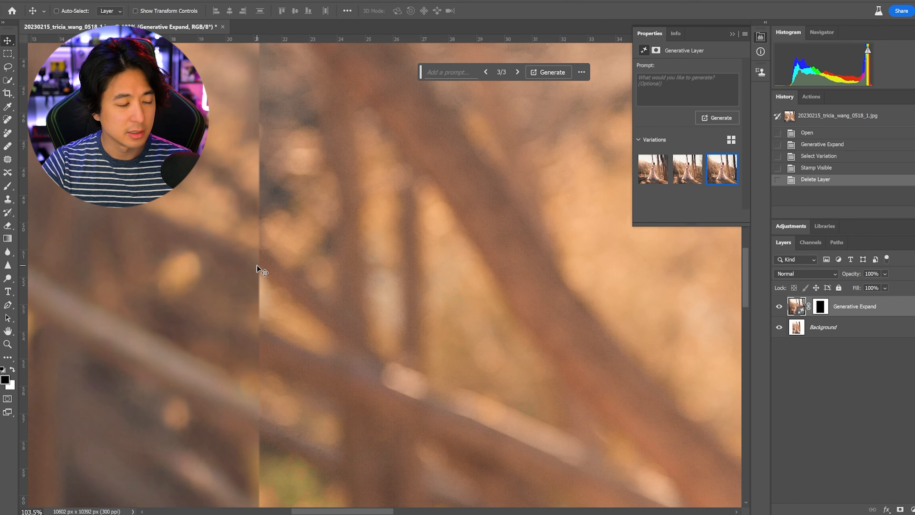
scroll(283, 306, "down", 3)
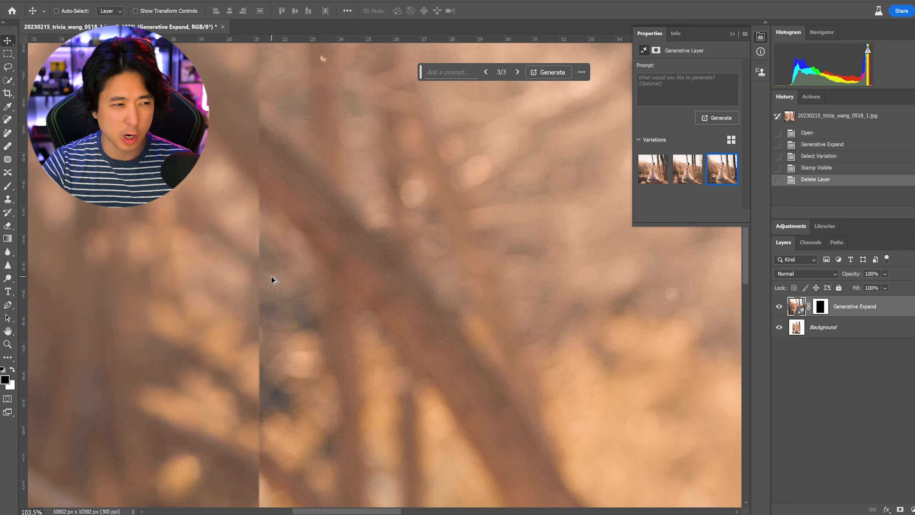
scroll(272, 280, "down", 5)
scroll(273, 280, "down", 3)
scroll(272, 280, "up", 2)
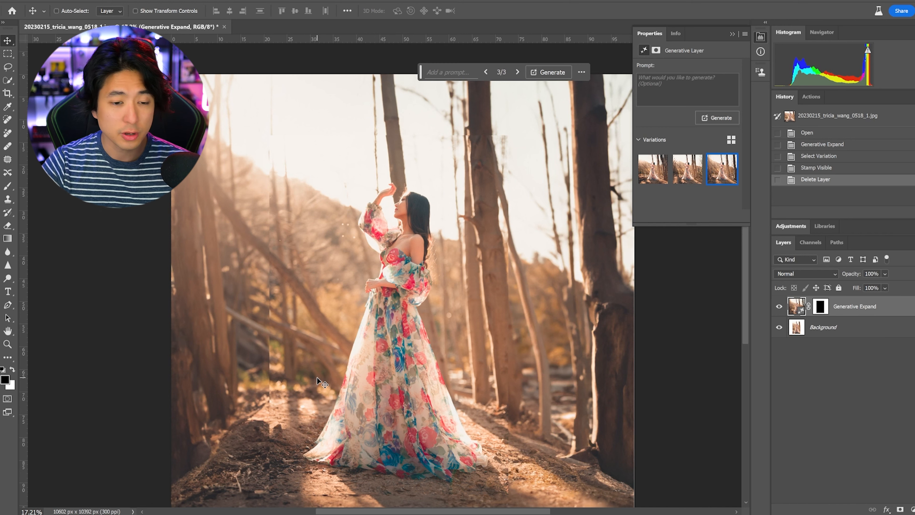
Step: Stamp the visible layers onto a new layer and apply Generative Fill without a prompt to a tall 50 px feathered selection over the left seam
key("ctrl+shift+alt+e")
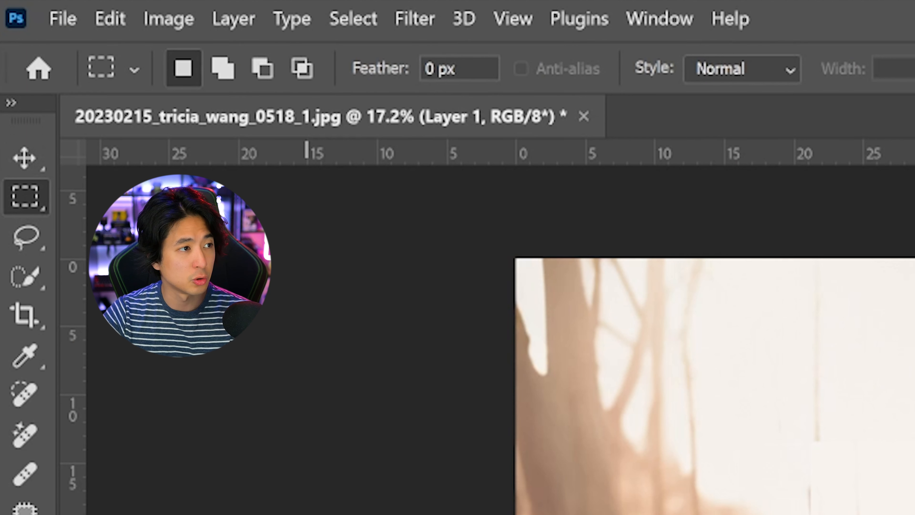
left_click(460, 67)
type("50")
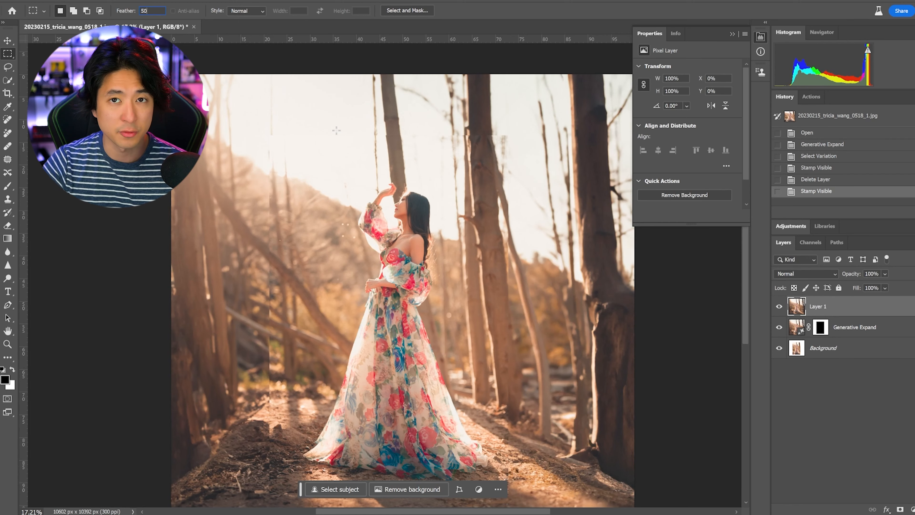
left_click_drag(236, 120, 295, 503)
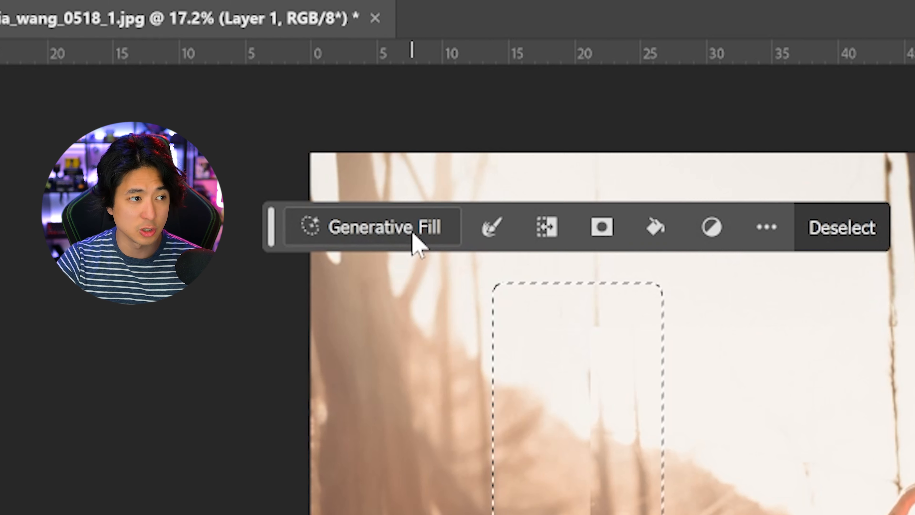
left_click(414, 234)
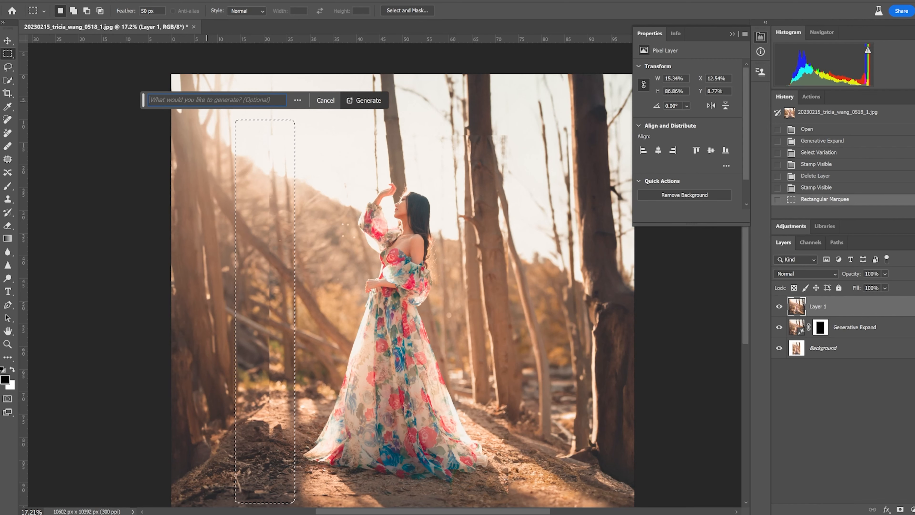
left_click(378, 99)
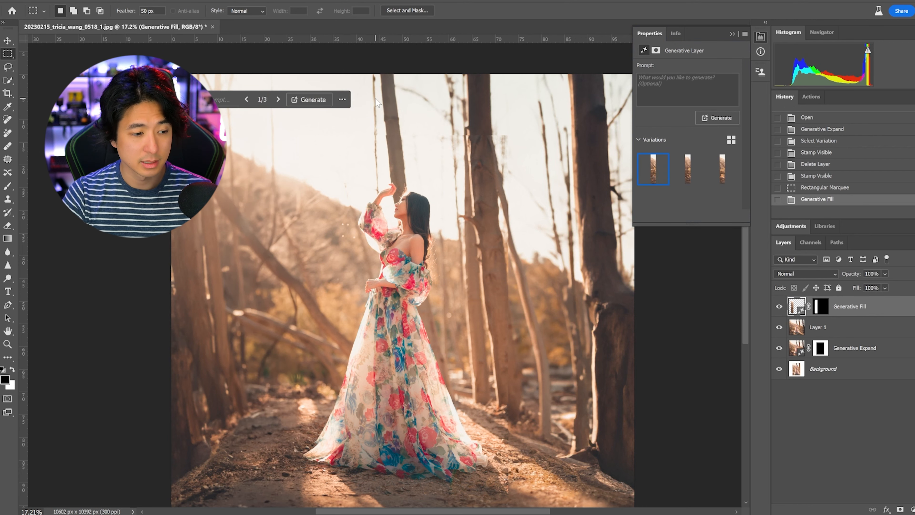
Step: Inspect the filled strip left of the woman up close, from the ground to the sky, for remaining seams
scroll(287, 382, "up", 8)
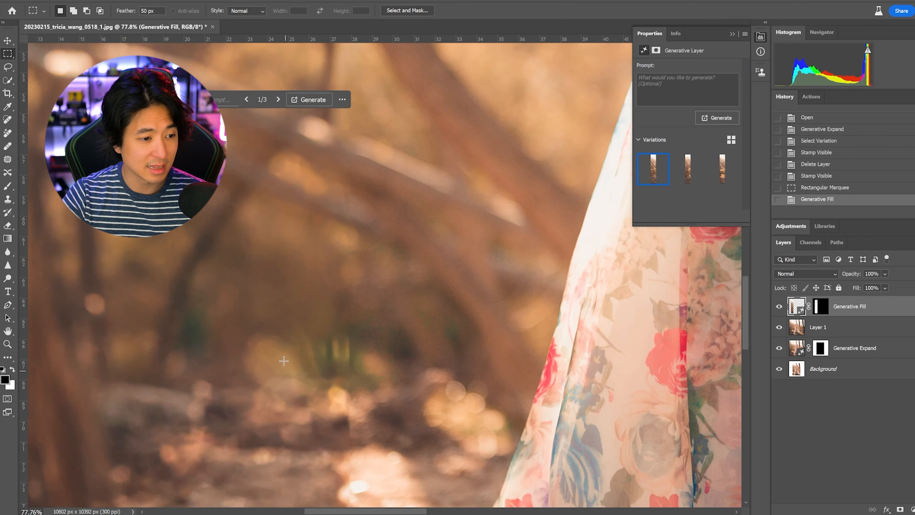
left_click_drag(306, 377, 342, 460)
left_click_drag(309, 231, 356, 434)
left_click_drag(345, 267, 327, 466)
left_click_drag(422, 228, 447, 342)
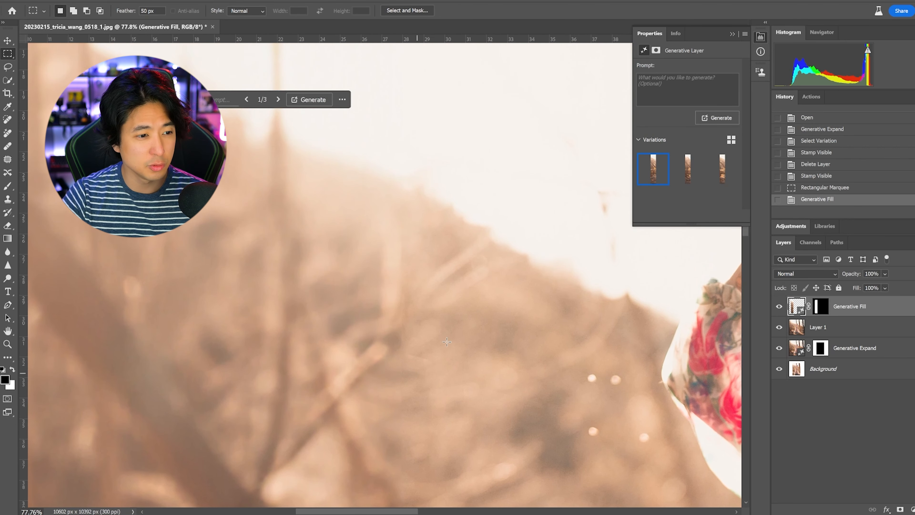
scroll(445, 343, "down", 10)
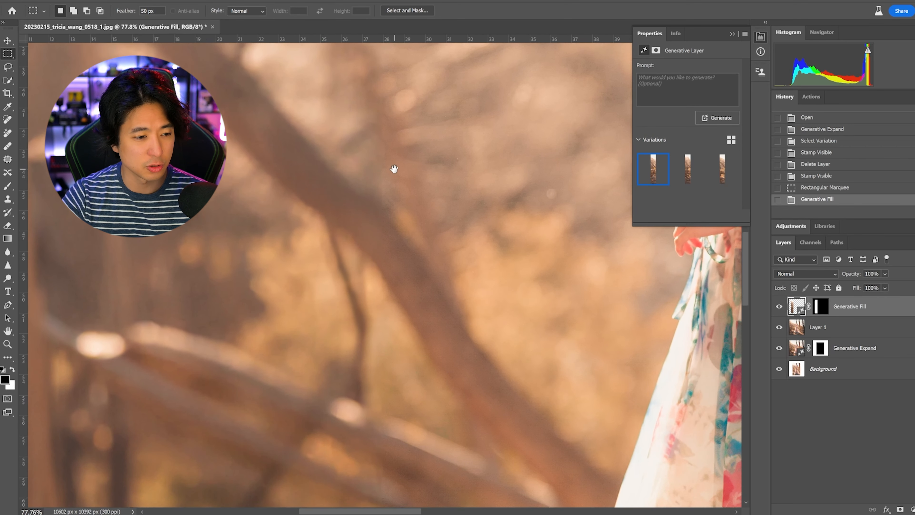
scroll(394, 173, "down", 6)
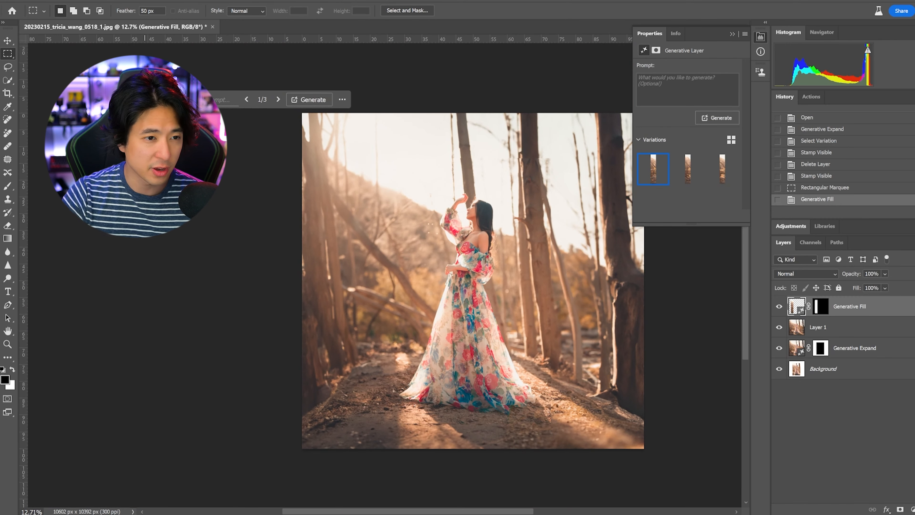
Step: Apply Generative Fill without a prompt to a wide rectangular selection feathered 100 px over the horizontal seam above the woman
scroll(510, 157, "up", 4)
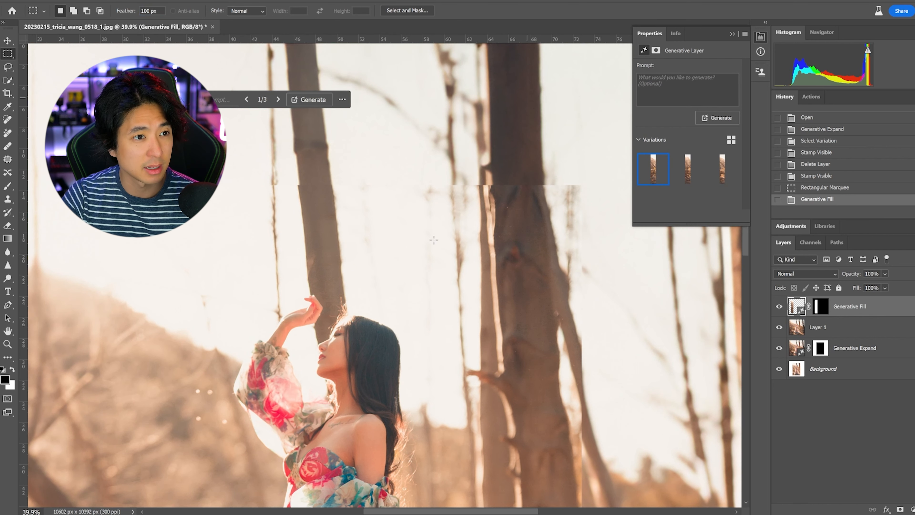
scroll(434, 240, "down", 4)
left_click_drag(205, 179, 589, 233)
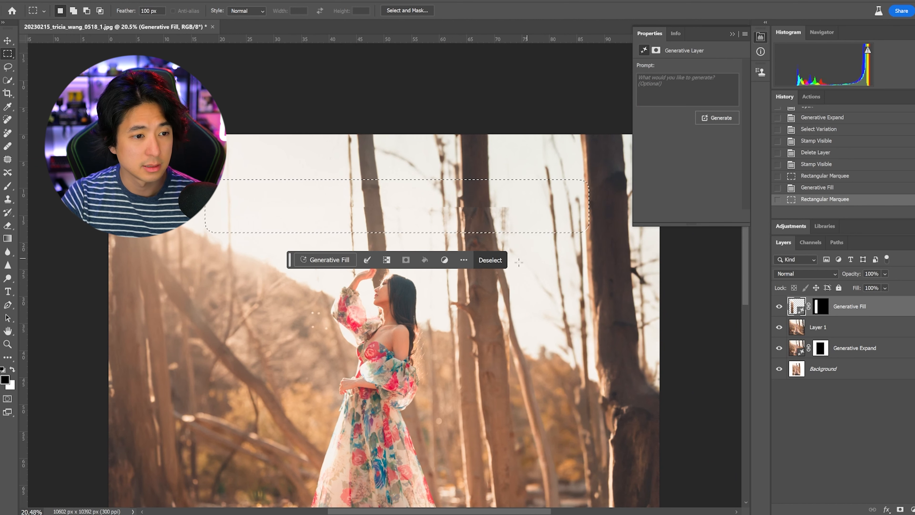
left_click(329, 261)
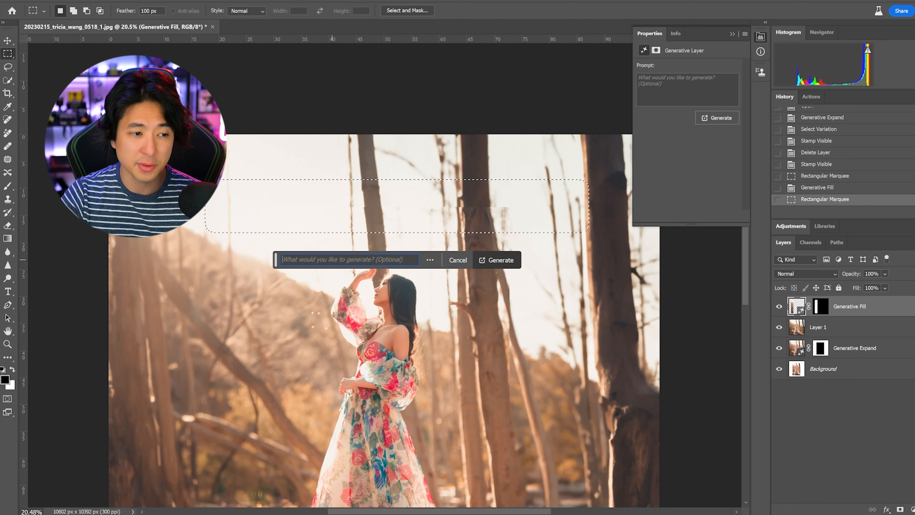
left_click(510, 261)
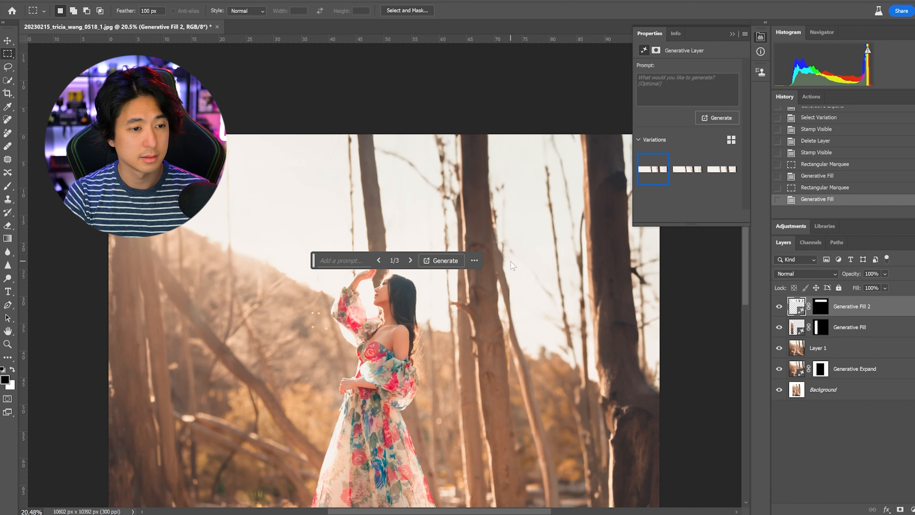
scroll(475, 198, "up", 8)
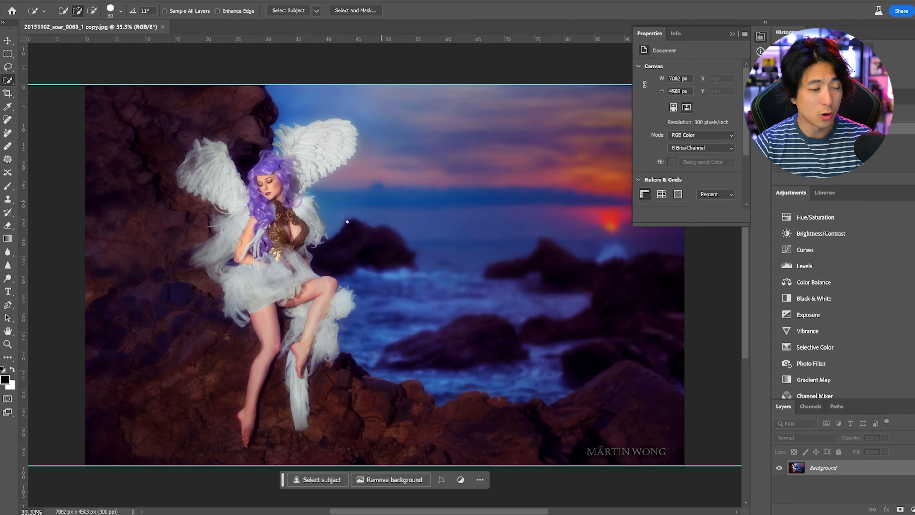
Step: Extend the winged-woman photo above and below its frame to about 7082 x 13676 px with Generative Expand, leaving the prompt empty
key("ctrl+minus")
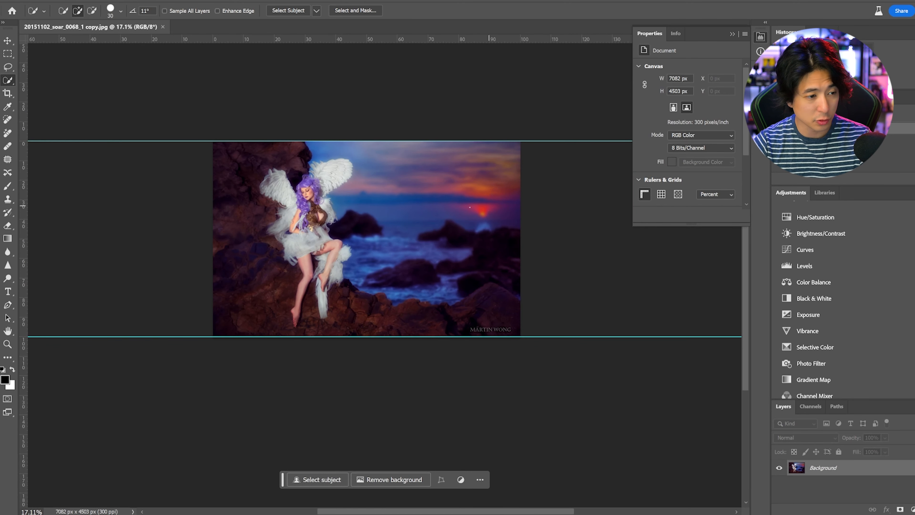
left_click(7, 93)
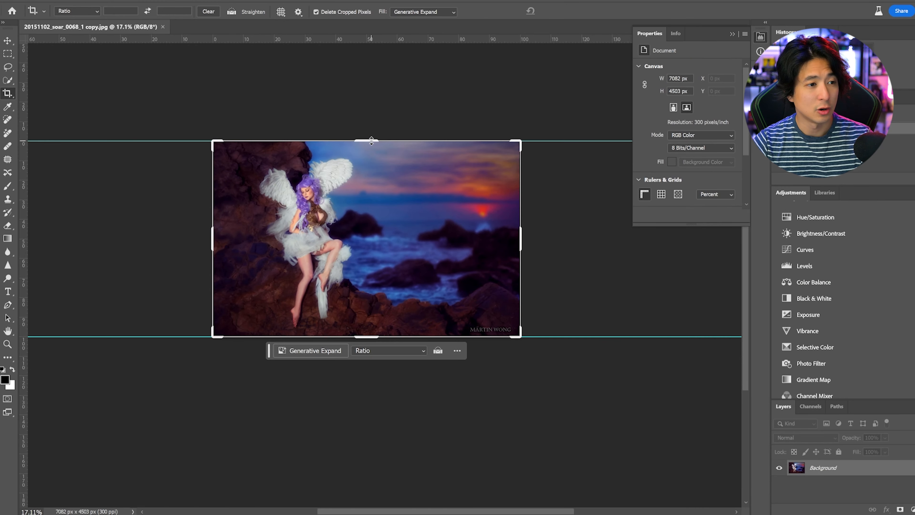
left_click_drag(368, 141, 374, 58)
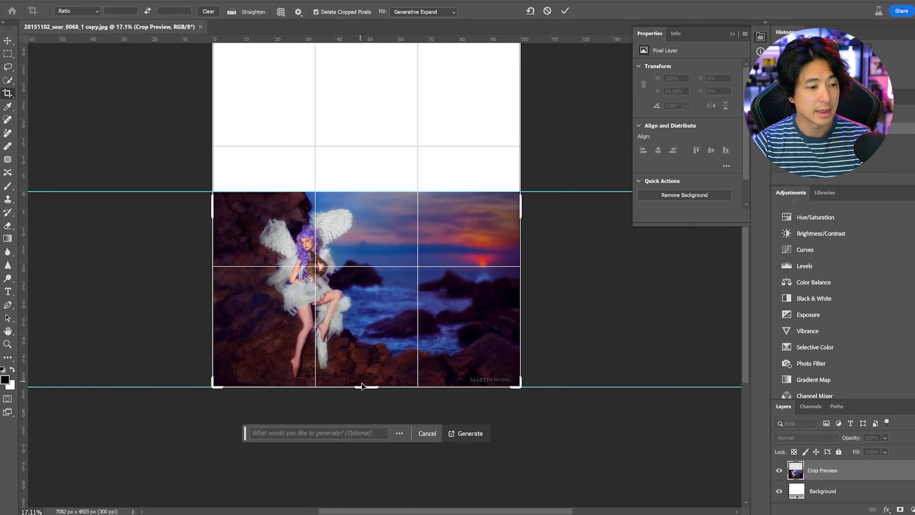
left_click_drag(362, 387, 368, 502)
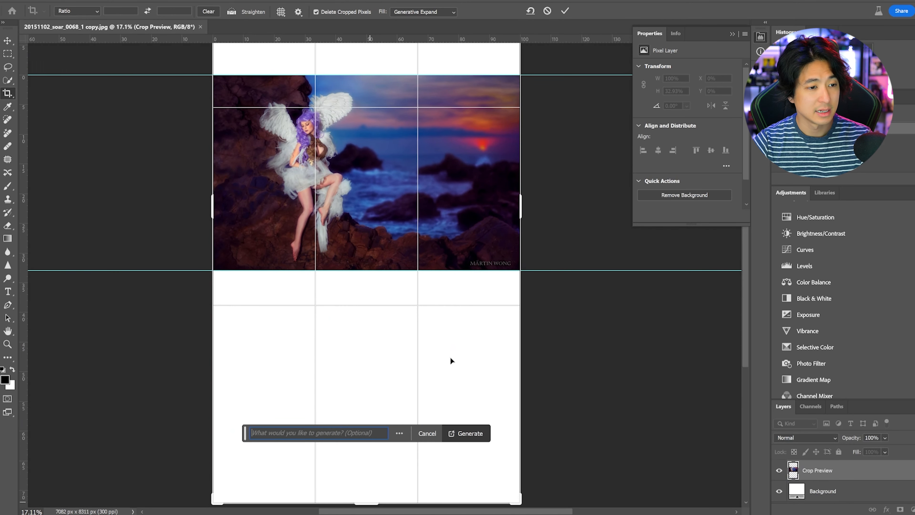
left_click(453, 435)
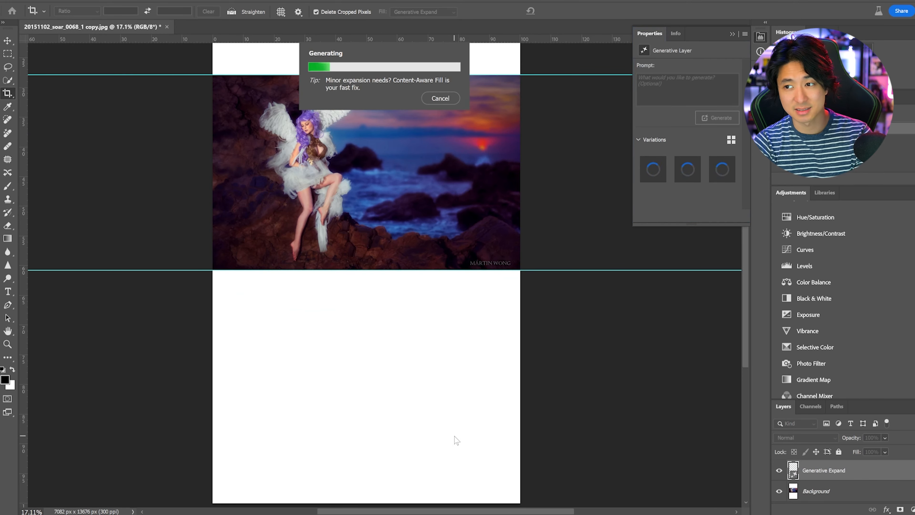
scroll(438, 238, "down", 4)
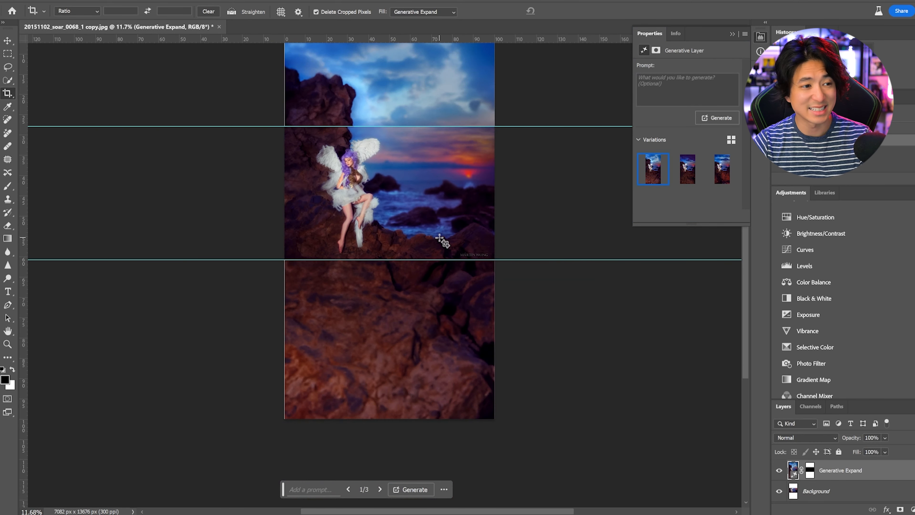
Step: Remove the two horizontal guides from the top and bottom edges of the original photo
scroll(486, 149, "up", 3)
left_click(7, 40)
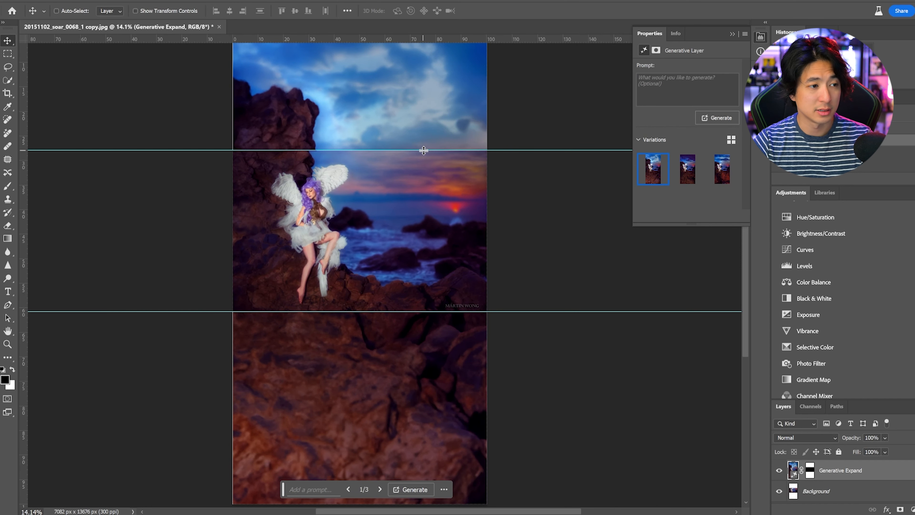
left_click_drag(453, 1, 496, 0)
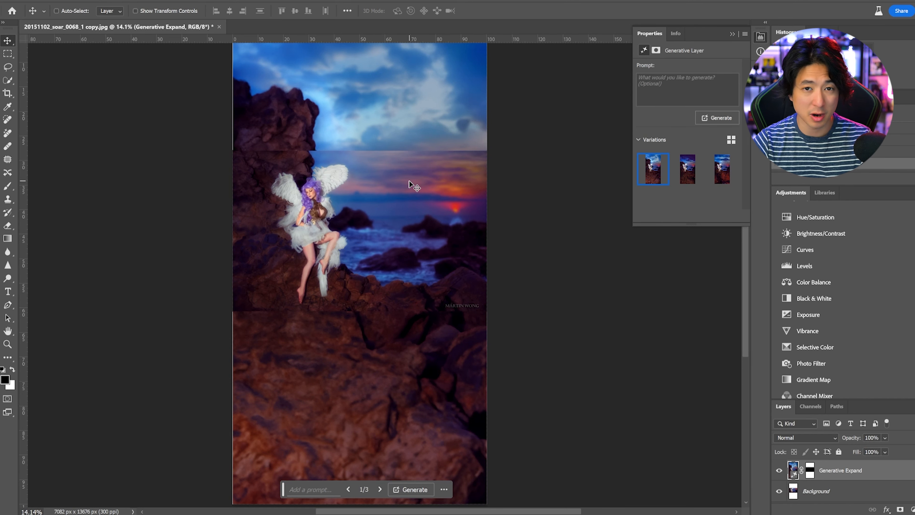
Step: Apply Generative Fill without a prompt to two wide rectangular selections feathered 100 px over the seams above and below the original photo
scroll(411, 184, "up", 2)
left_click(6, 54)
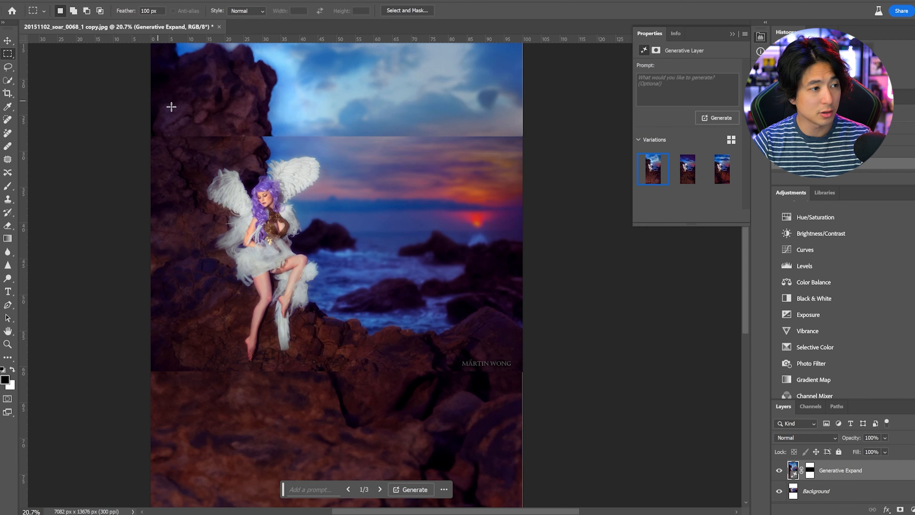
left_click_drag(123, 115, 559, 146)
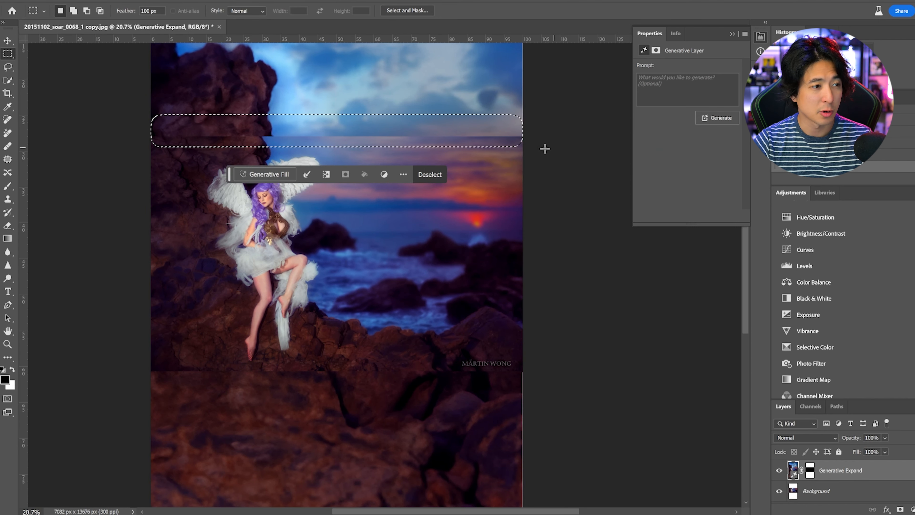
left_click_drag(142, 368, 531, 392)
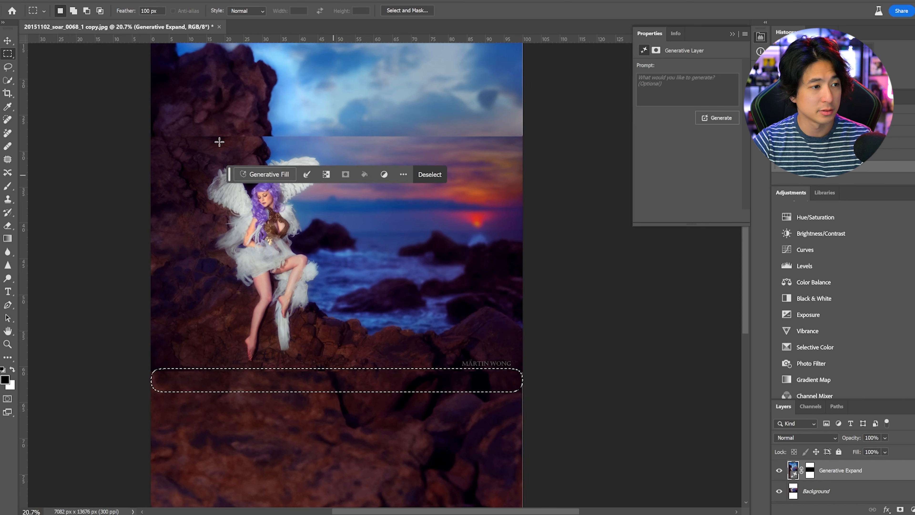
left_click_drag(141, 127, 547, 147)
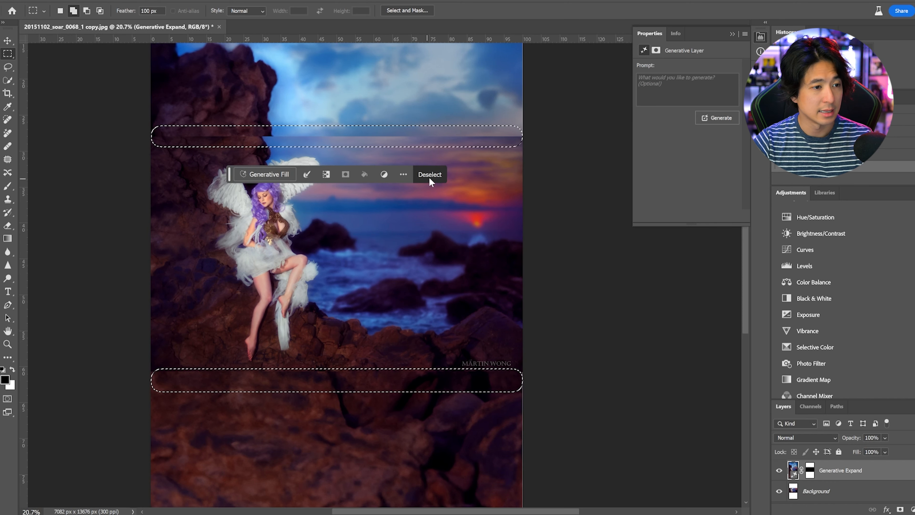
left_click(285, 174)
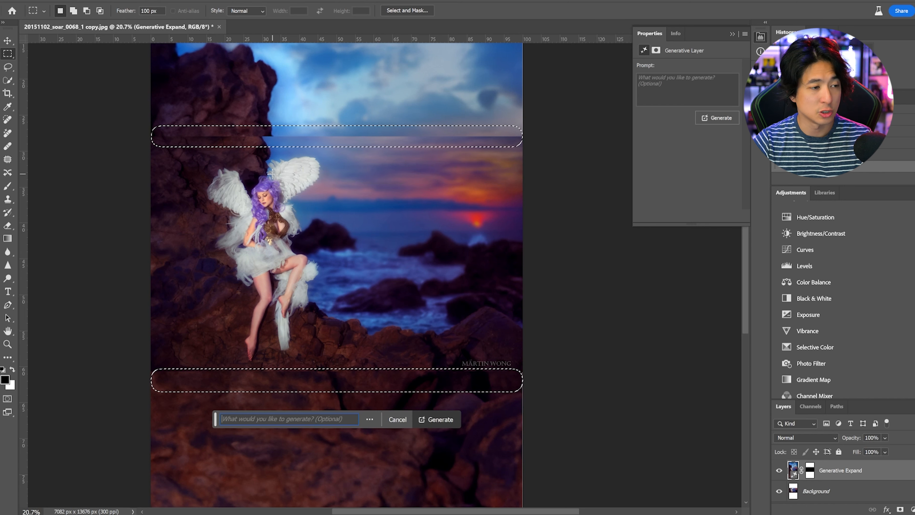
left_click(447, 419)
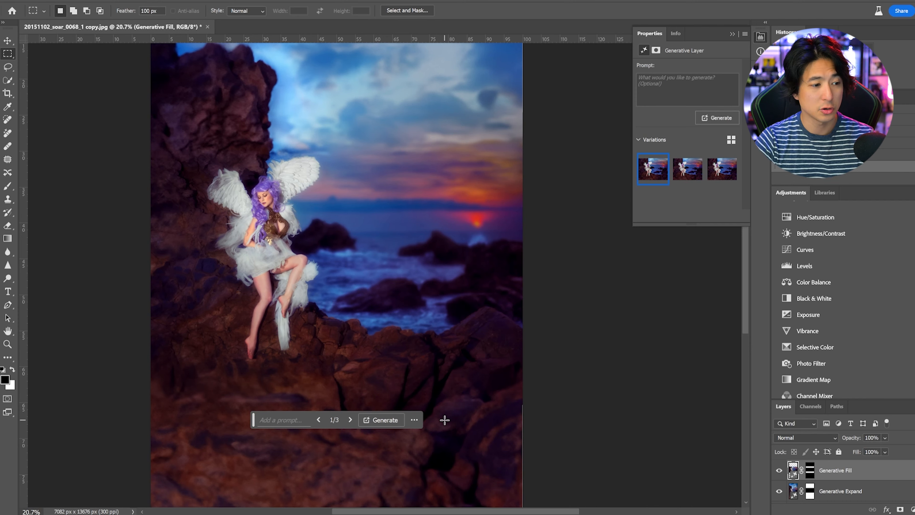
Step: Inspect the filled seam areas in the sky, the rock wall and the foreground rocks for remaining transitions
scroll(431, 131, "up", 8)
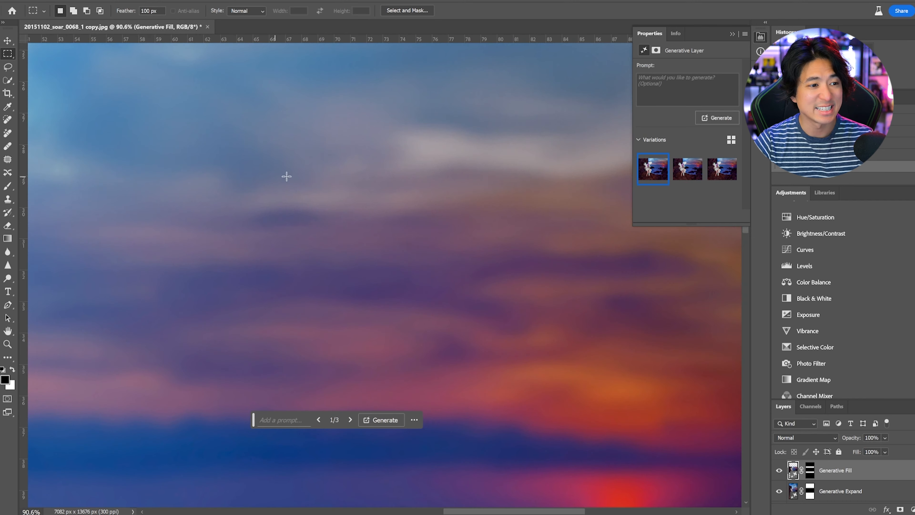
scroll(408, 194, "down", 6)
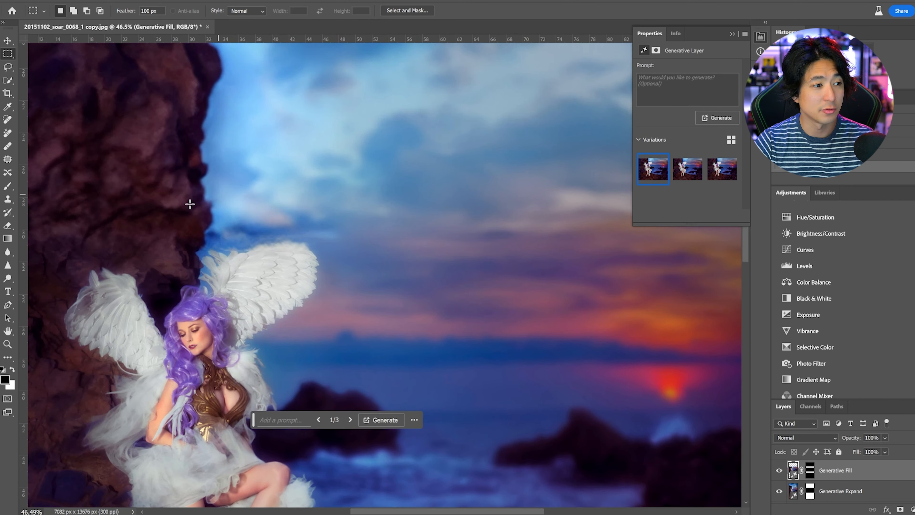
scroll(344, 202, "down", 1)
scroll(229, 186, "down", 2)
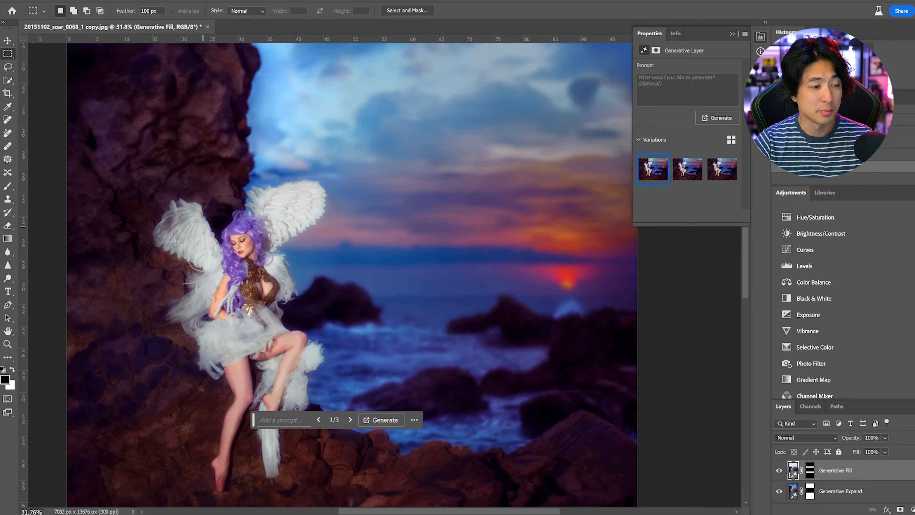
scroll(387, 234, "down", 3)
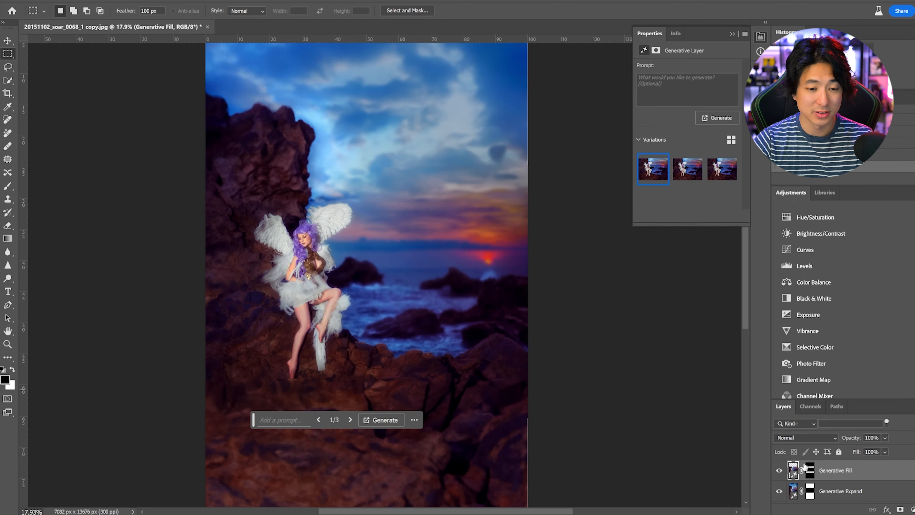
Step: Compare the original photo with the expanded result by repeatedly hiding and showing all layers above the Background
scroll(791, 497, "down", 1)
left_click(780, 496, "alt")
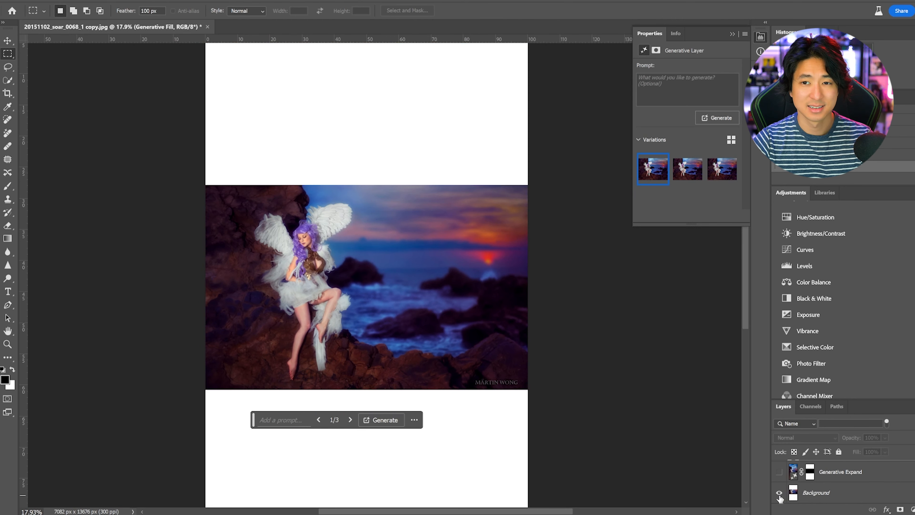
left_click(779, 496, "alt")
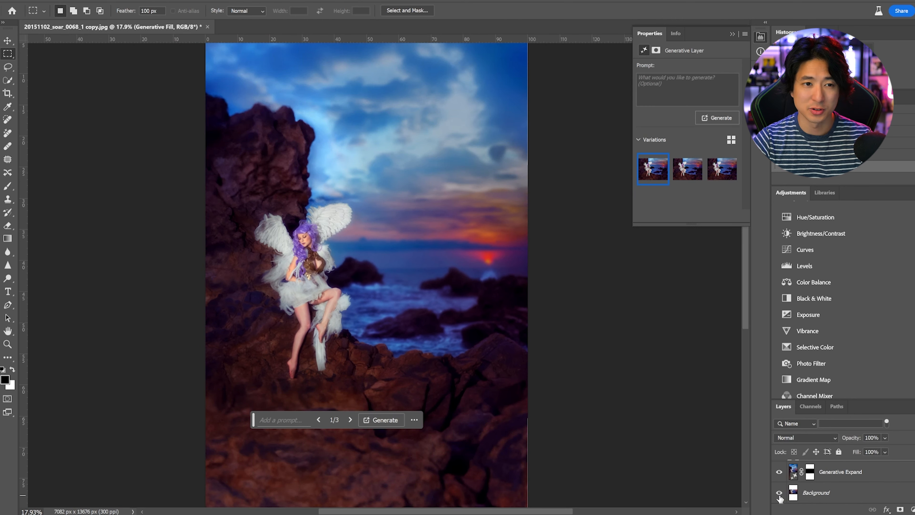
left_click(780, 496, "alt")
left_click(779, 497, "alt")
left_click(779, 496, "alt")
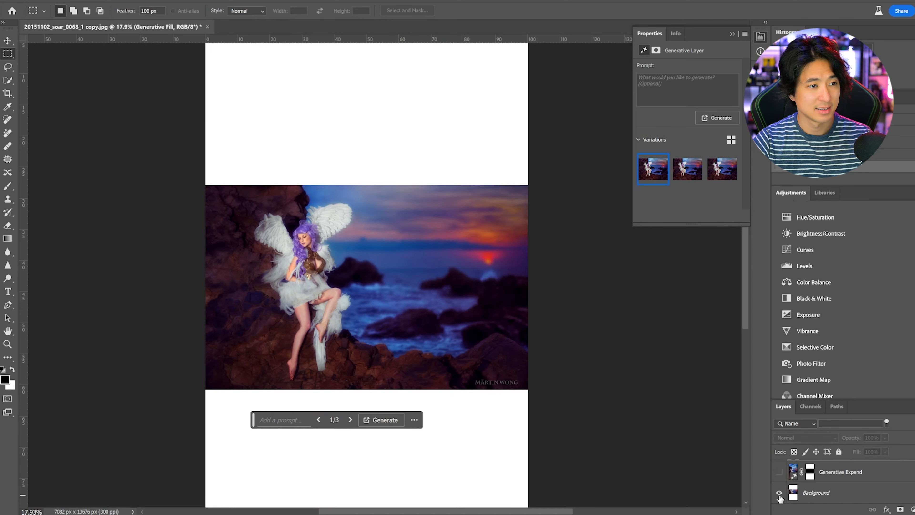
left_click(780, 496, "alt")
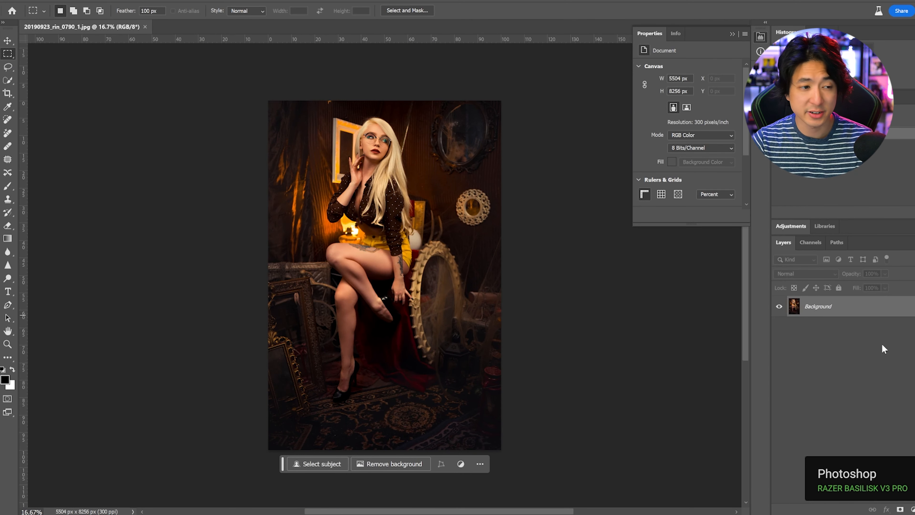
Step: Extend the portrait of the seated blonde woman on all four sides to about 7015 x 9540 px with Generative Expand, without a prompt
left_click(8, 93)
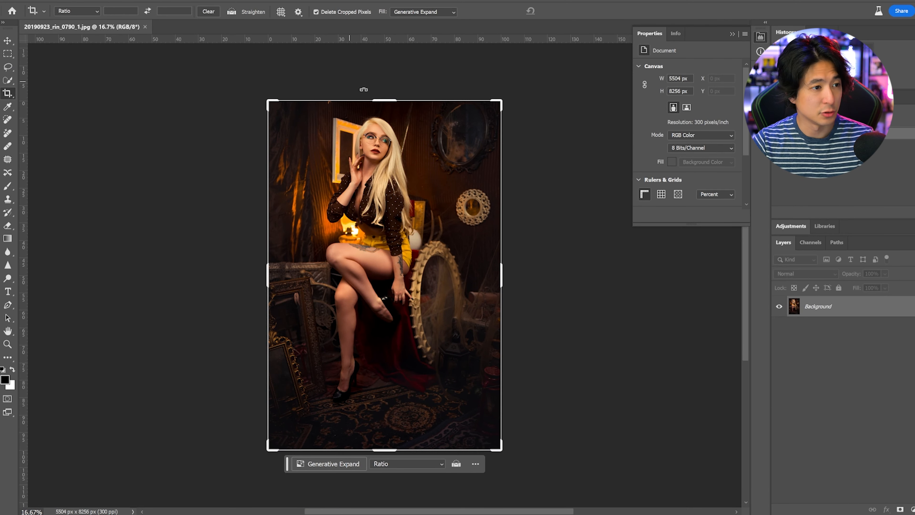
left_click_drag(271, 103, 240, 69)
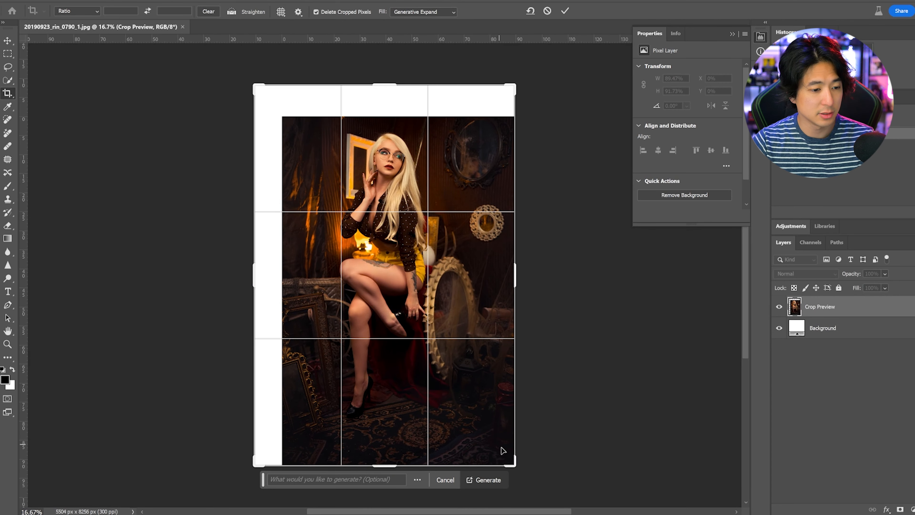
left_click_drag(513, 463, 532, 469)
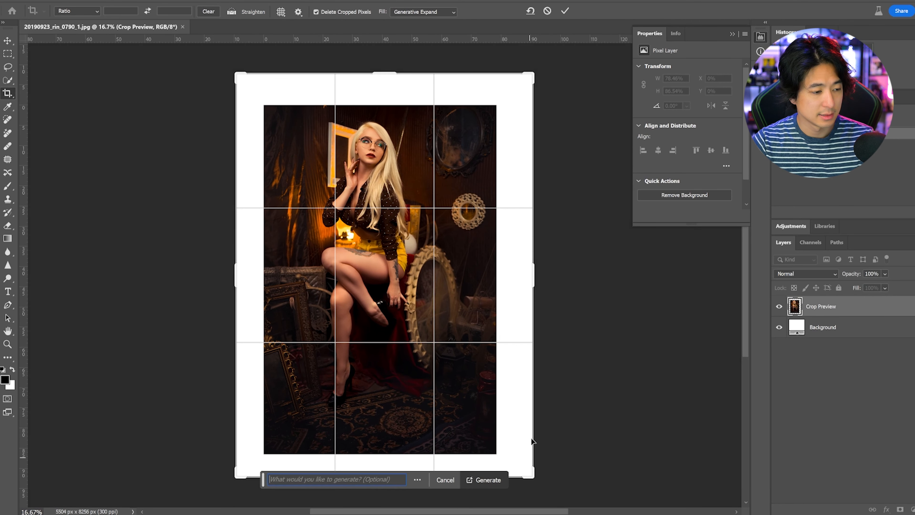
left_click(488, 480)
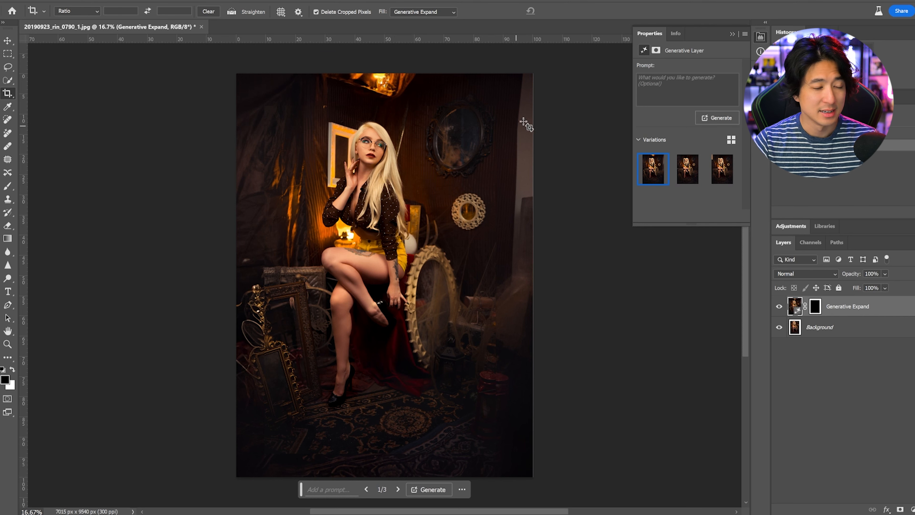
Step: Inspect the generated light strip along the right edge of the wall beside the dark oval mirror, up close and in the whole image
scroll(523, 121, "up", 10)
scroll(521, 165, "up", 3)
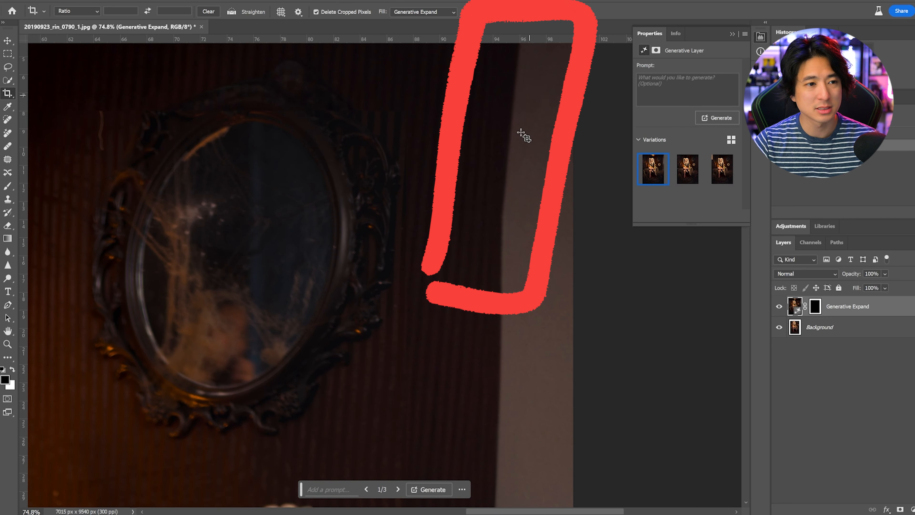
scroll(507, 247, "down", 2)
scroll(483, 303, "down", 6)
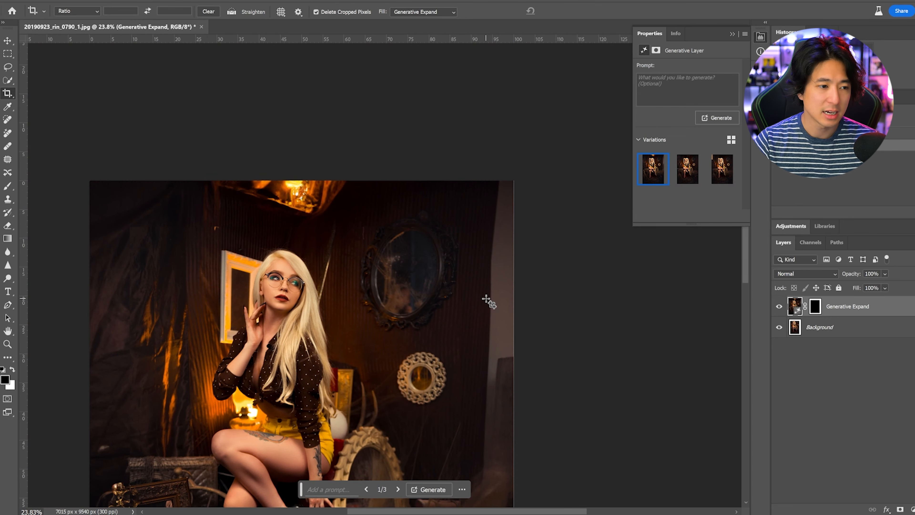
scroll(488, 302, "down", 5)
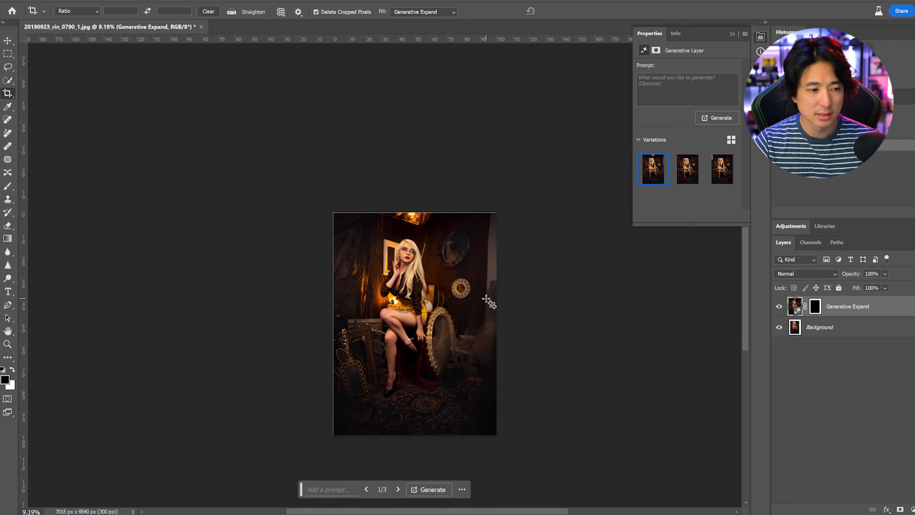
scroll(490, 324, "up", 3)
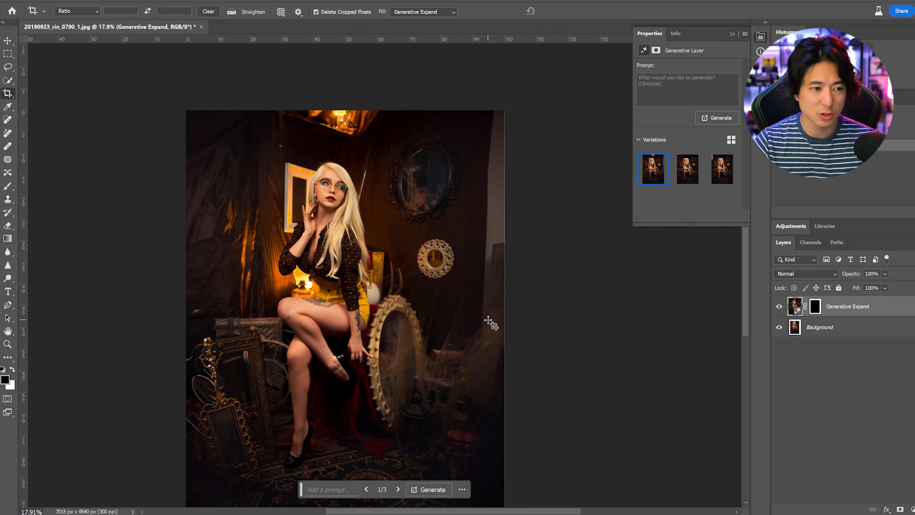
Step: Select the glass inside the dark oval wall mirror with the Quick Selection tool, including its lower right edge
left_click(8, 67)
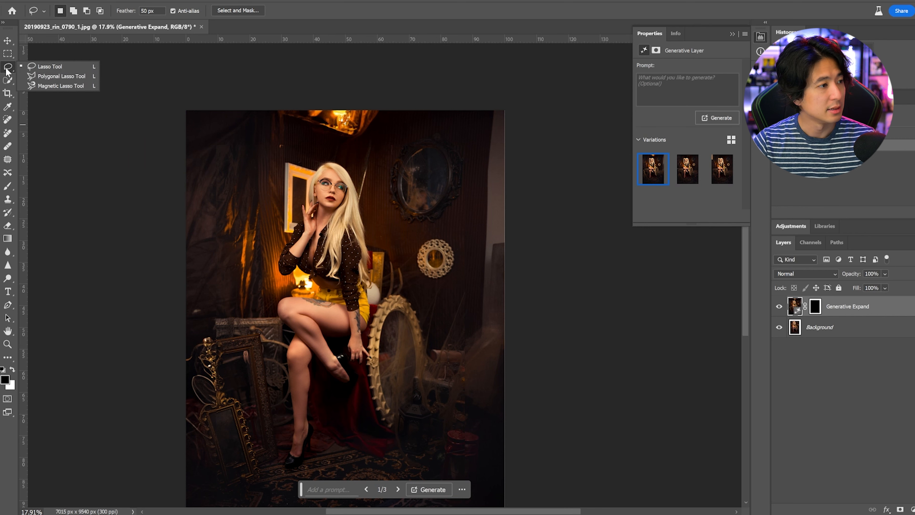
left_click(6, 81)
scroll(433, 168, "up", 5)
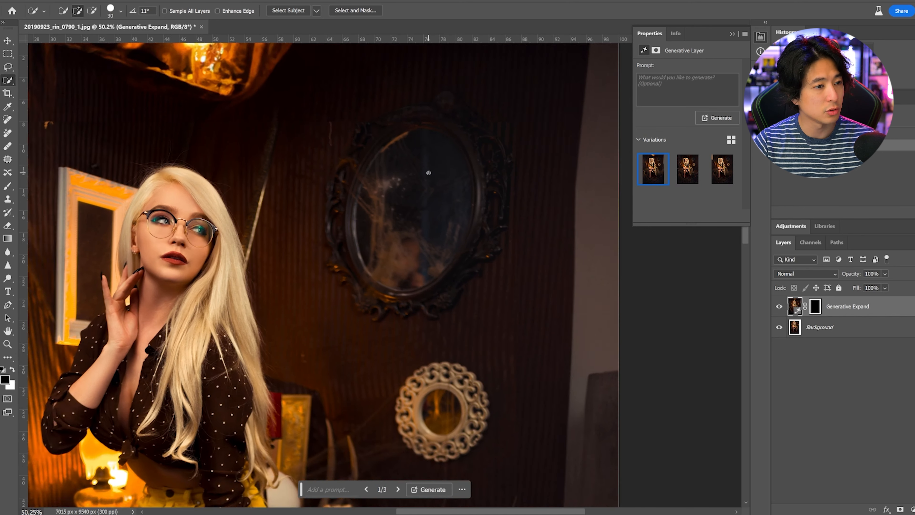
mouse_move(449, 214)
left_mouse_down()
mouse_move(413, 243)
mouse_move(383, 192)
left_mouse_up()
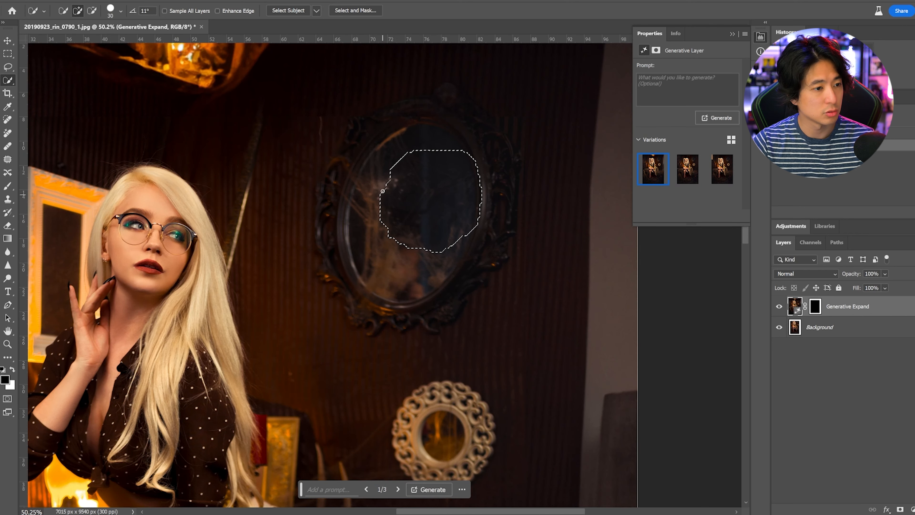
mouse_move(417, 137)
left_mouse_down()
mouse_move(382, 181)
mouse_move(366, 226)
mouse_move(370, 249)
mouse_move(420, 259)
left_mouse_up()
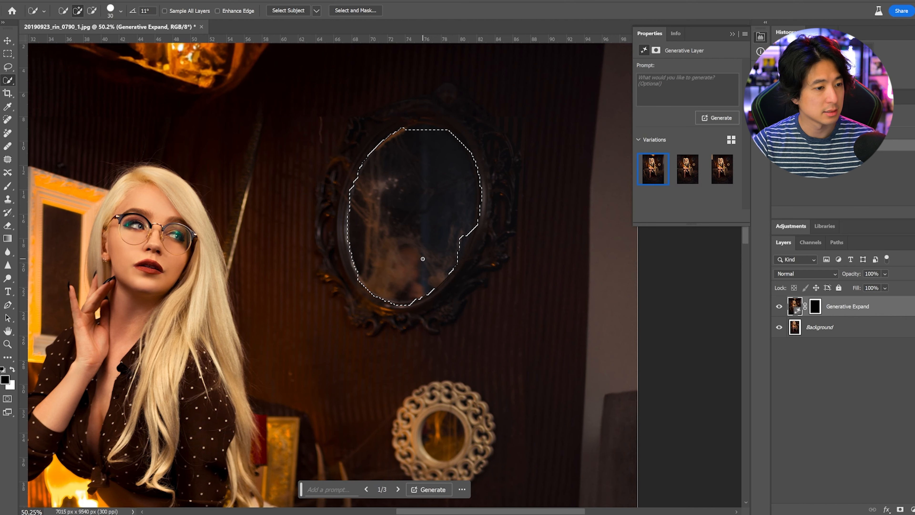
left_click_drag(465, 237, 457, 254)
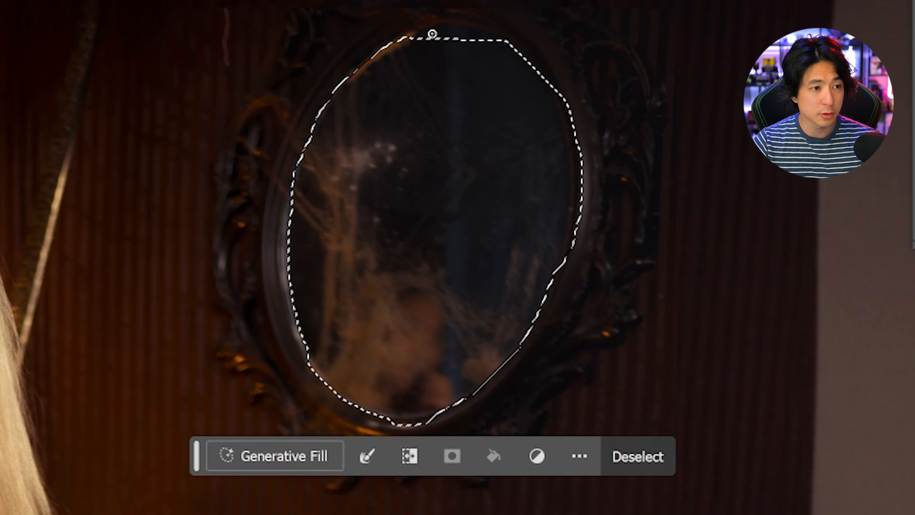
Step: Extend the mirror glass selection along its upper edge and fill it with Generative Fill using the prompt "painting"
left_click_drag(432, 34, 466, 35)
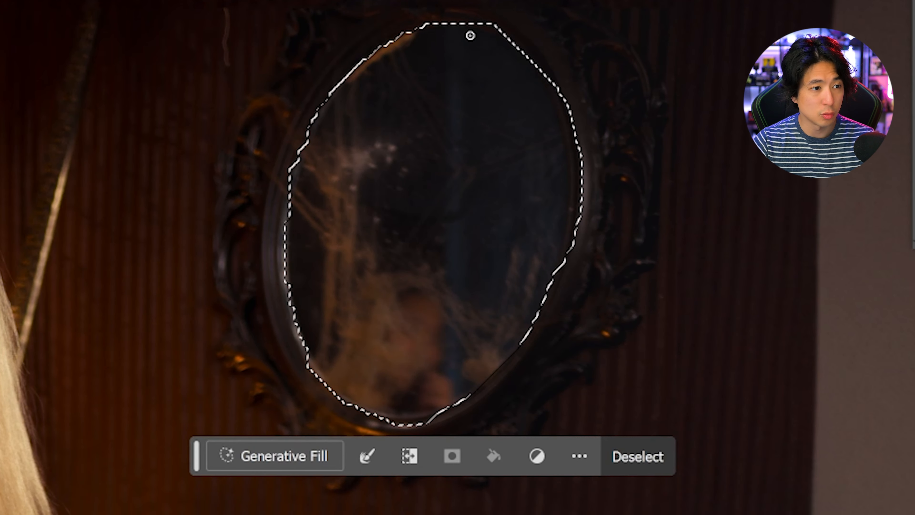
left_click(302, 457)
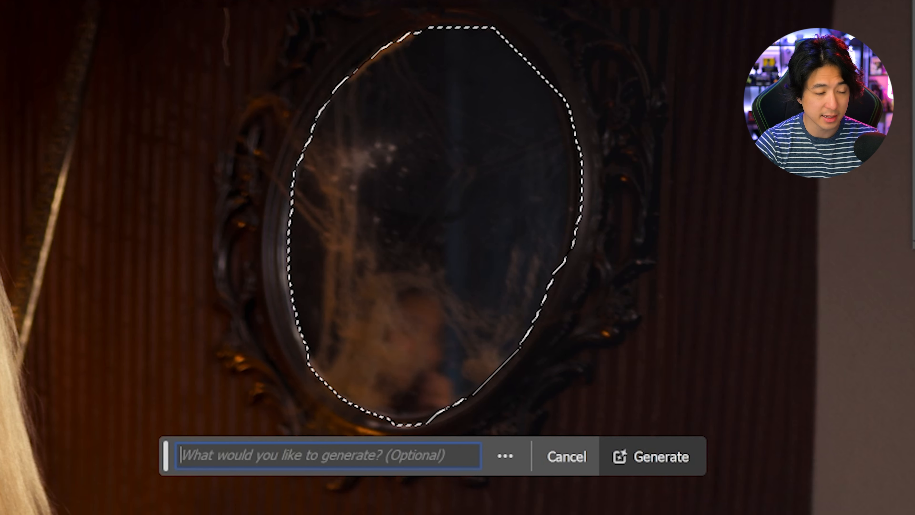
type("painting")
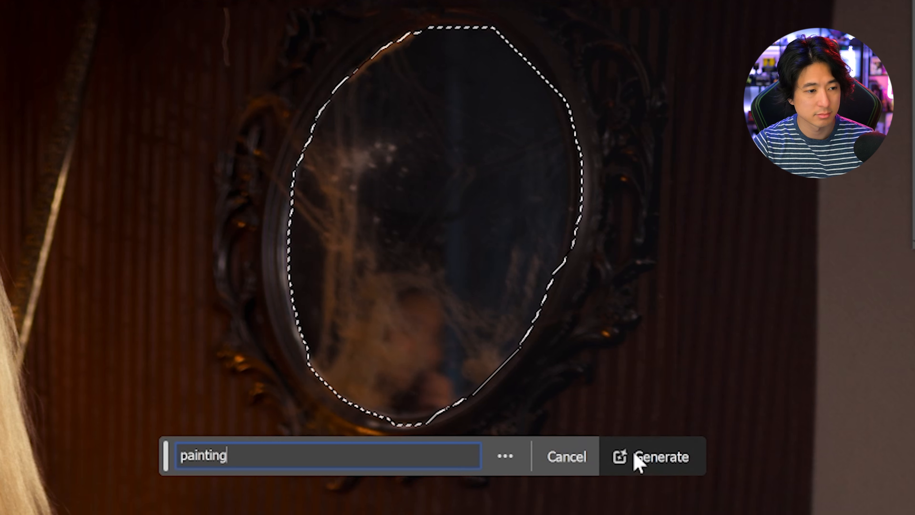
left_click(637, 461)
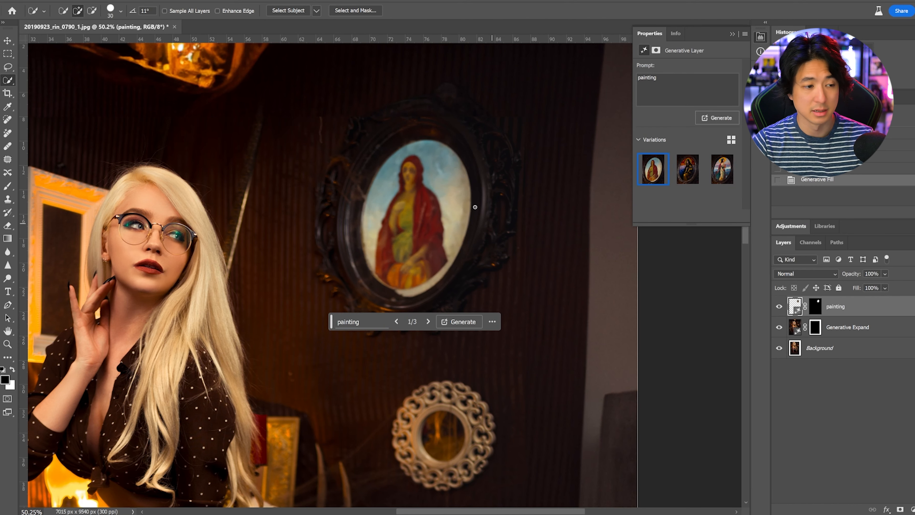
Step: Compare the generated painting variations, choose the third one, and reduce the painting layer's opacity to 74%
scroll(476, 206, "down", 5)
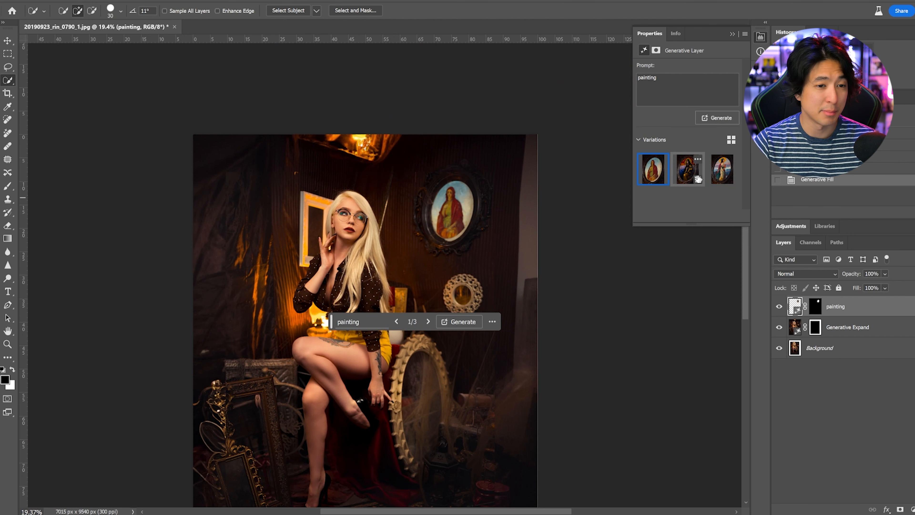
left_click(687, 170)
left_click(722, 169)
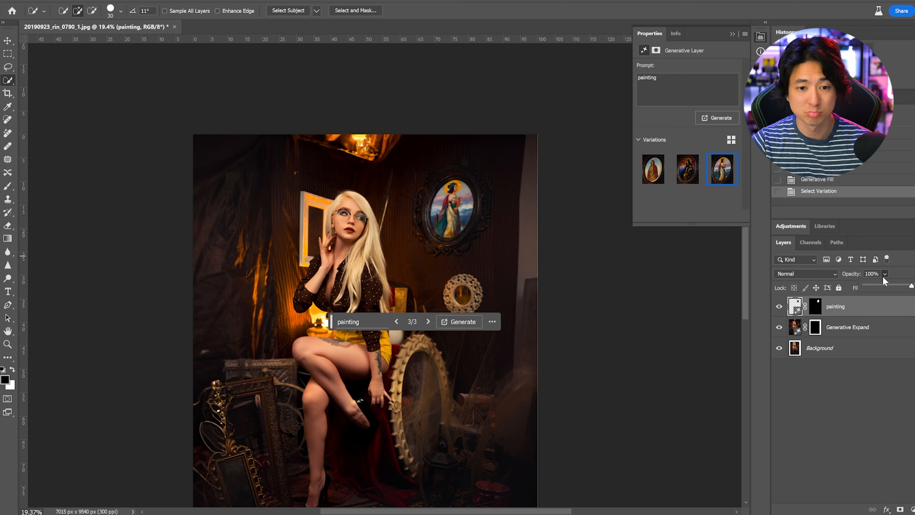
left_click(885, 287)
mouse_move(893, 287)
left_mouse_down()
mouse_move(883, 285)
mouse_move(900, 286)
left_mouse_up()
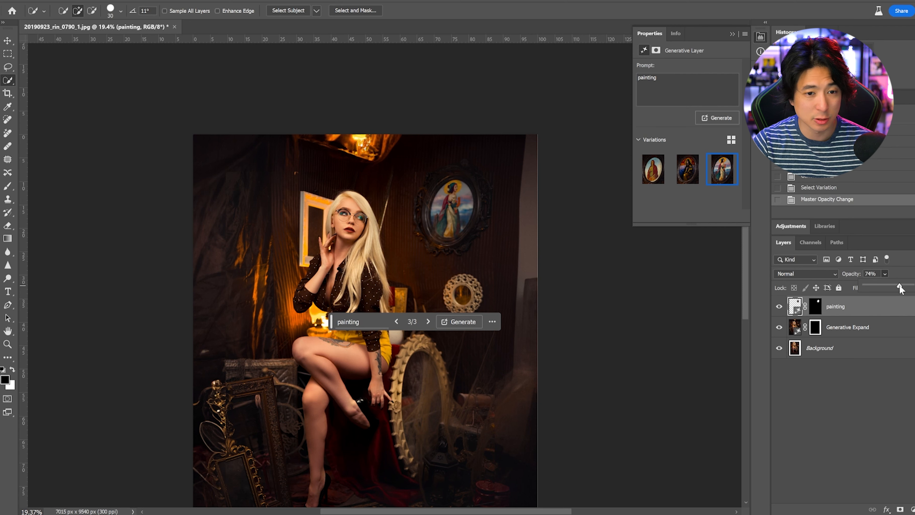
Step: Add a Brightness/Contrast adjustment clipped to the painting layer and set its brightness to -97
left_click(795, 225)
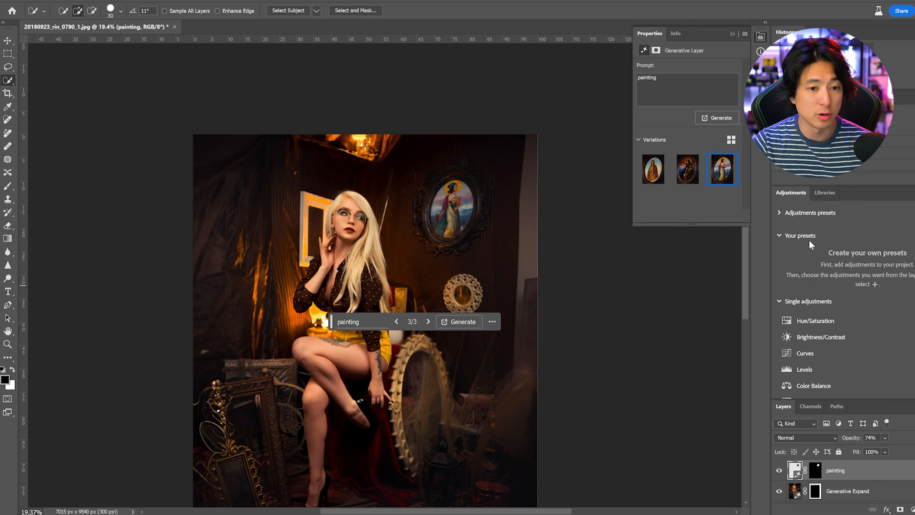
left_click(814, 337)
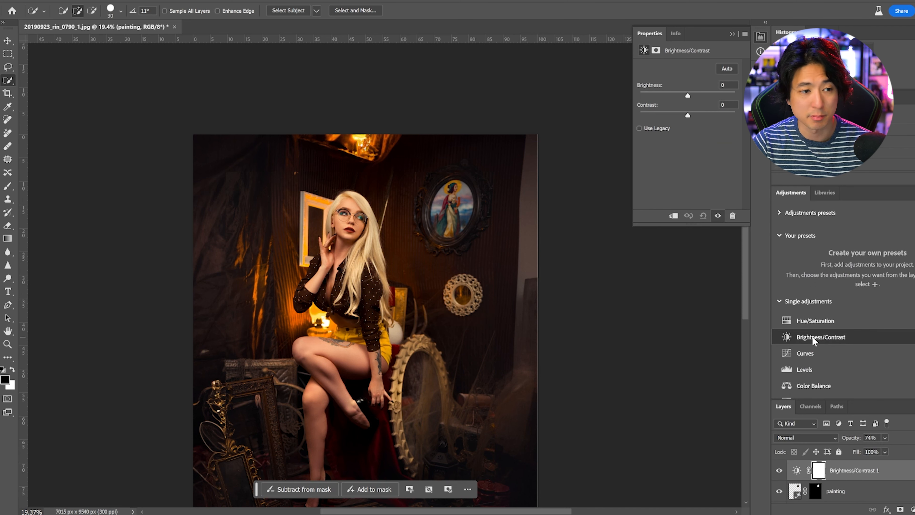
left_click(893, 480, "alt")
left_click_drag(688, 96, 657, 93)
Step: Add a Vibrance adjustment with saturation -34 and clip it to the painting layer below the Brightness/Contrast adjustment
scroll(494, 247, "down", 3)
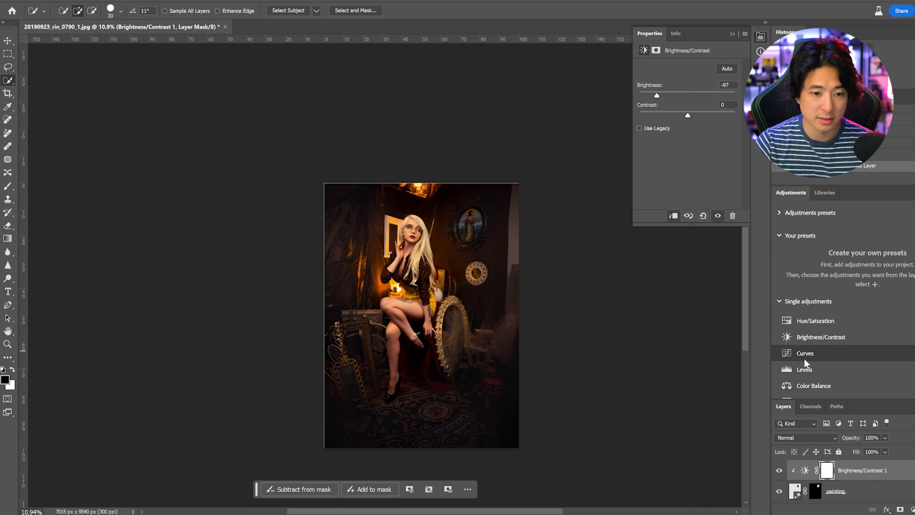
scroll(805, 366, "down", 3)
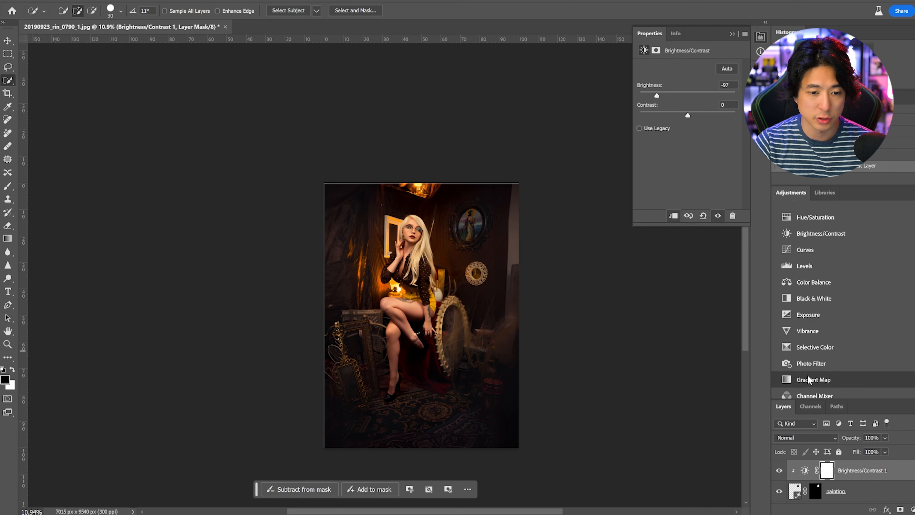
left_click(827, 327)
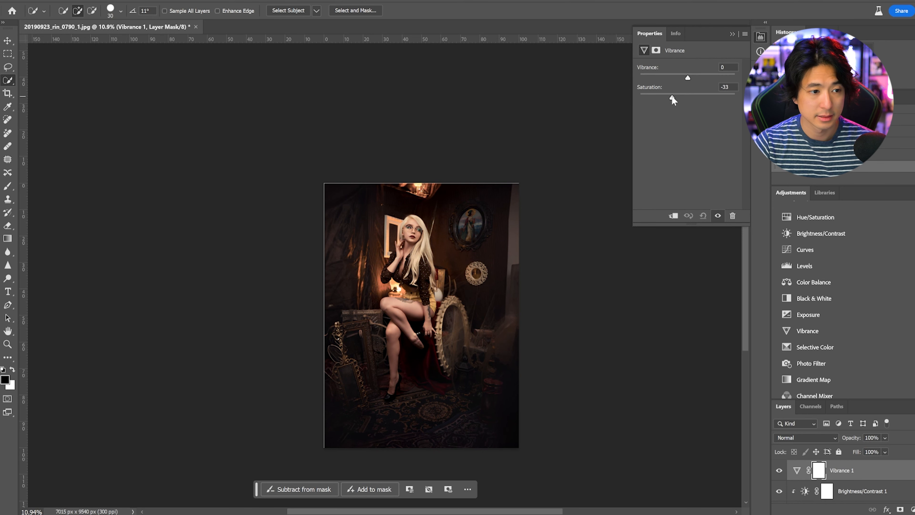
left_click(883, 481, "alt")
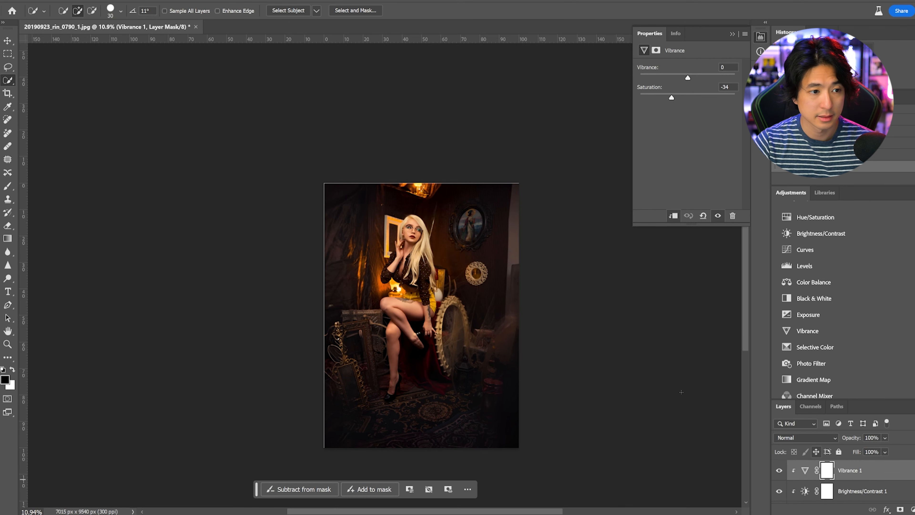
scroll(484, 250, "up", 3)
scroll(485, 249, "up", 2)
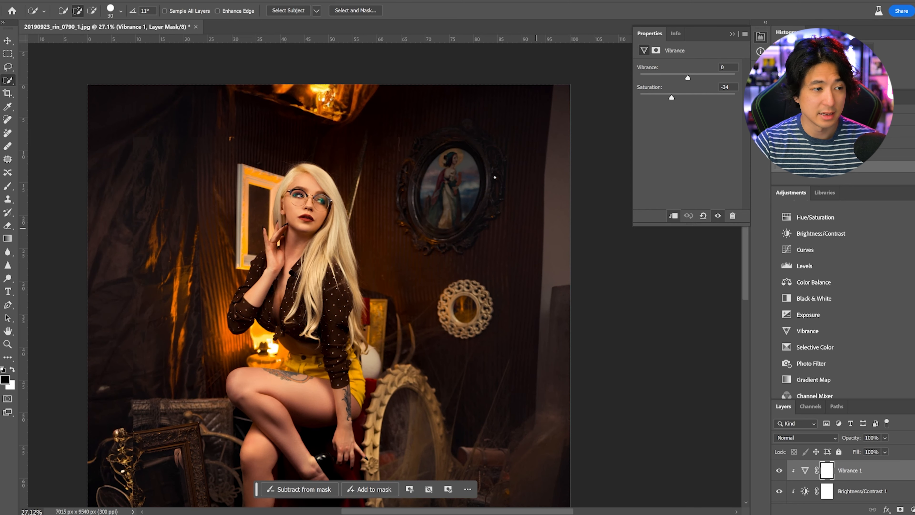